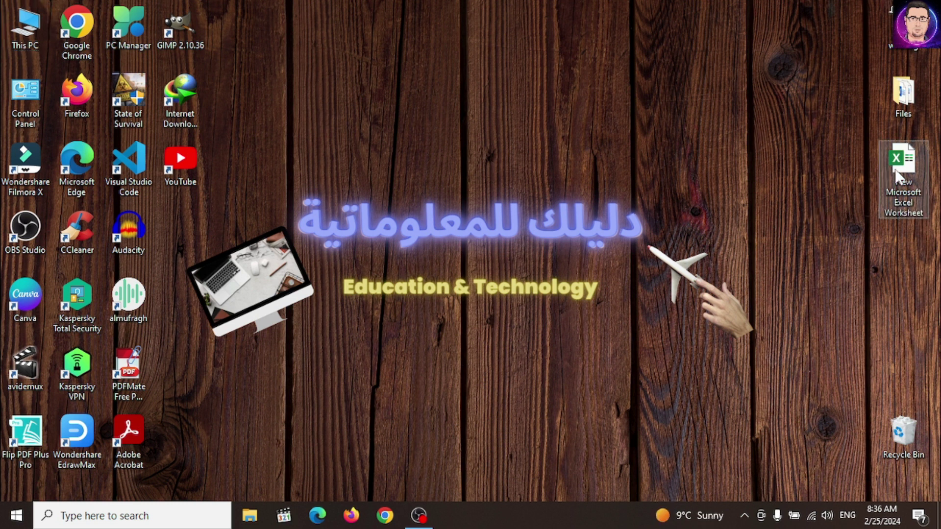
Open the names-and-salaries workbook and turn on the Developer tab in the ribbon
double_click(897, 174)
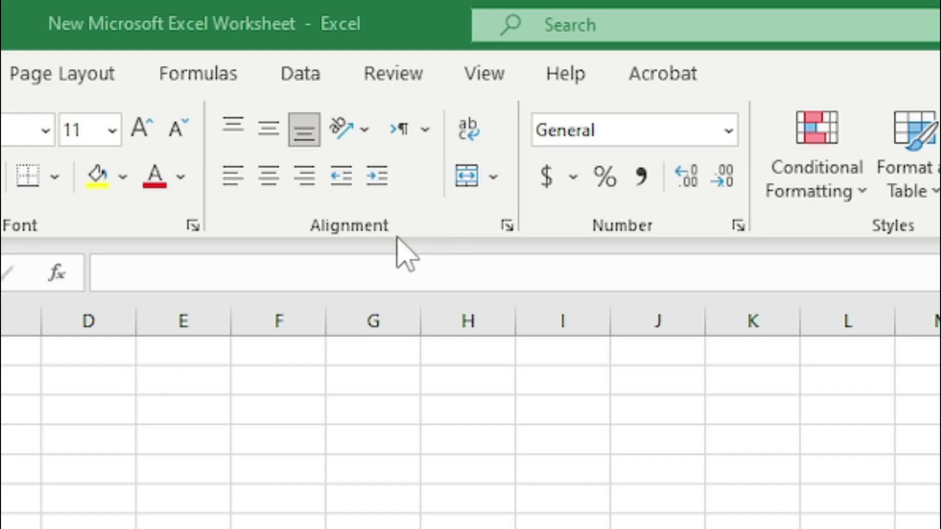
right_click(439, 223)
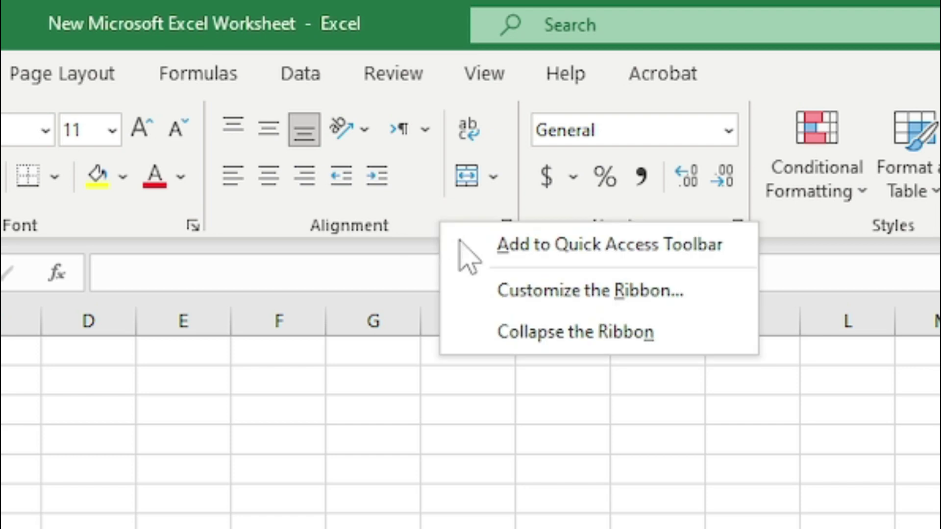
click(531, 299)
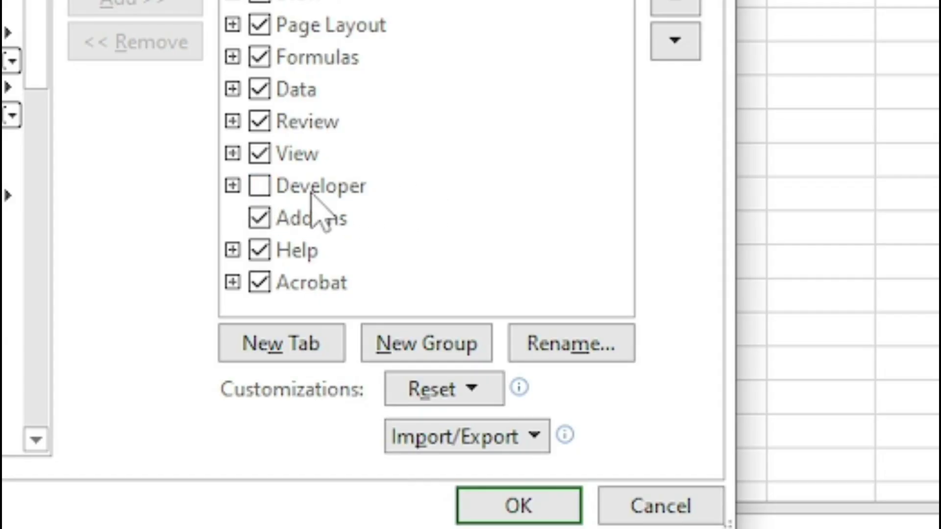
click(259, 189)
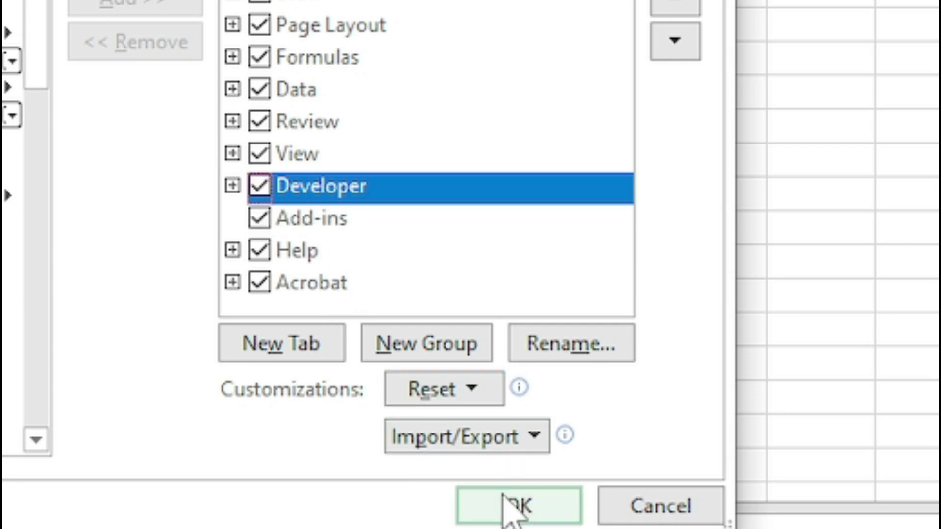
click(512, 507)
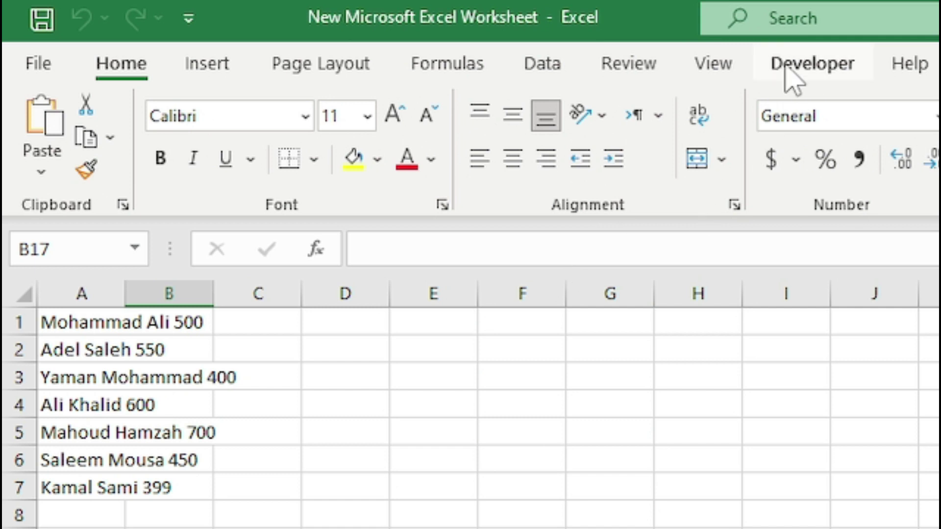
Set up a macro recording named 'work data' with shortcut Ctrl+j, stored in This Workbook
click(806, 66)
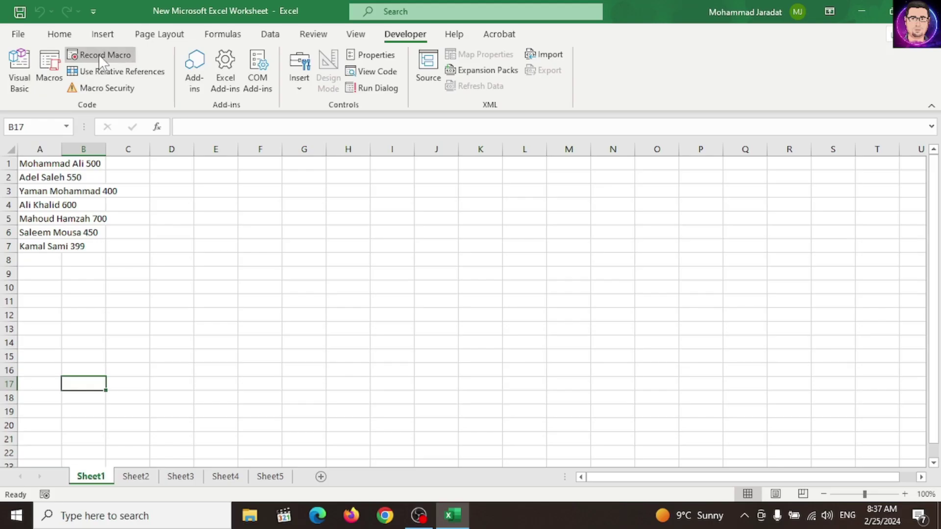
click(100, 54)
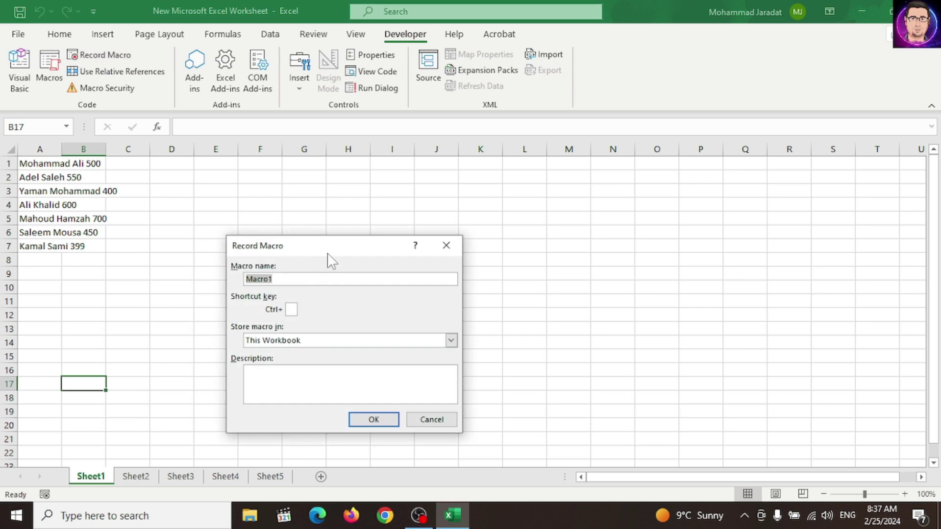
click(431, 420)
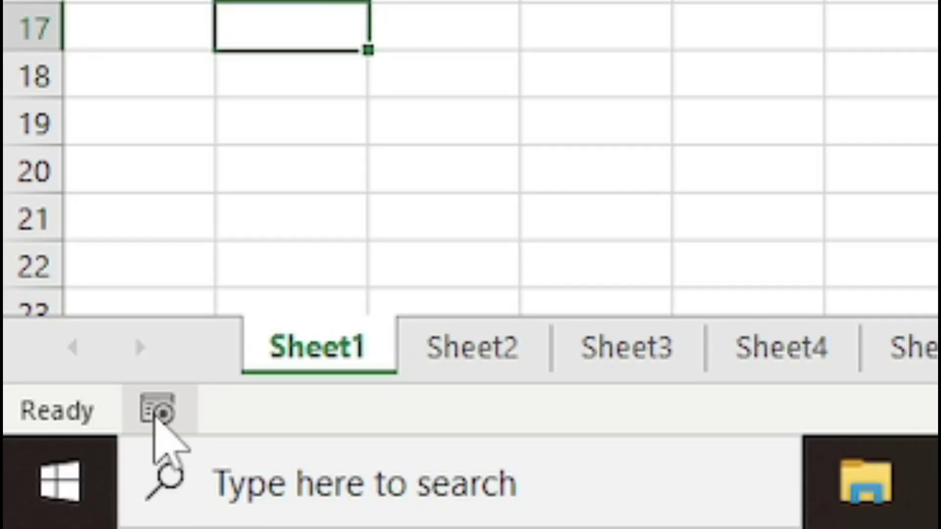
click(156, 414)
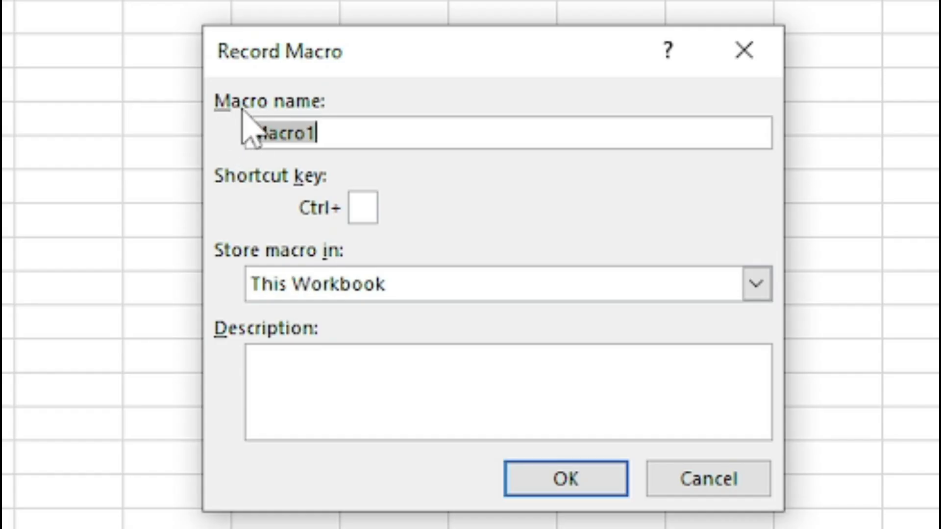
click(350, 132)
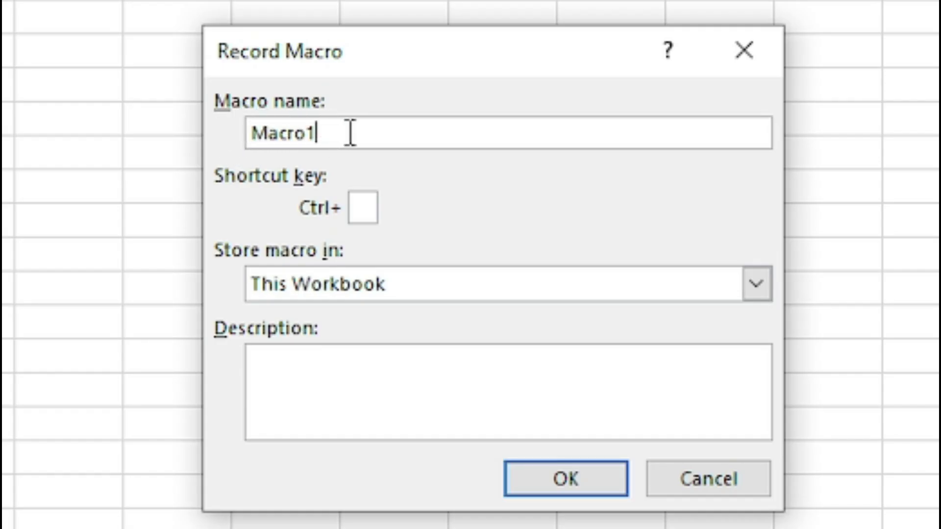
key(BackSpace)
key(BackSpace)
key(BackSpace)
key(BackSpace)
key(BackSpace)
key(BackSpace)
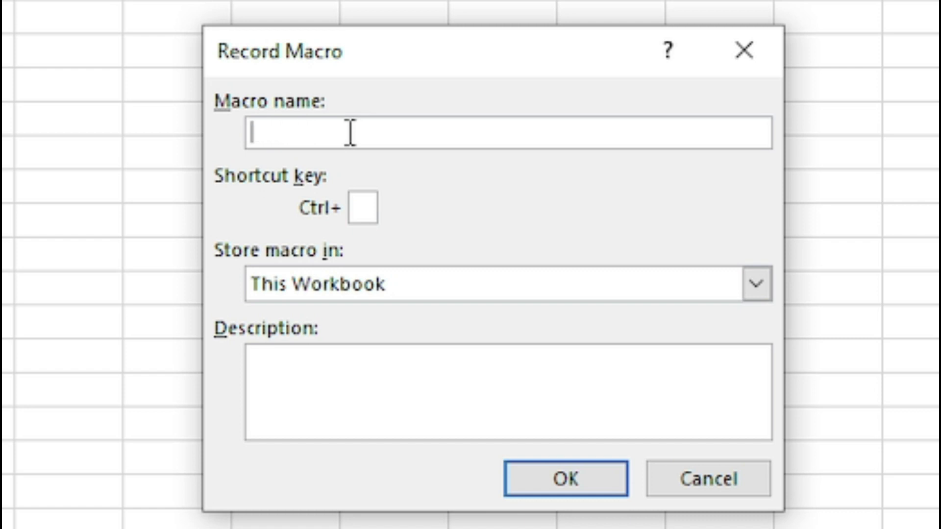
text(work)
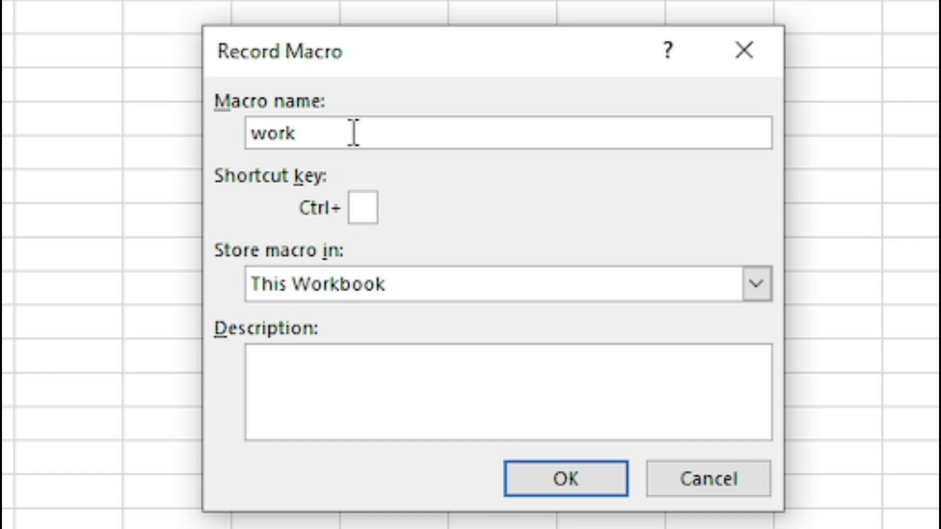
text( data)
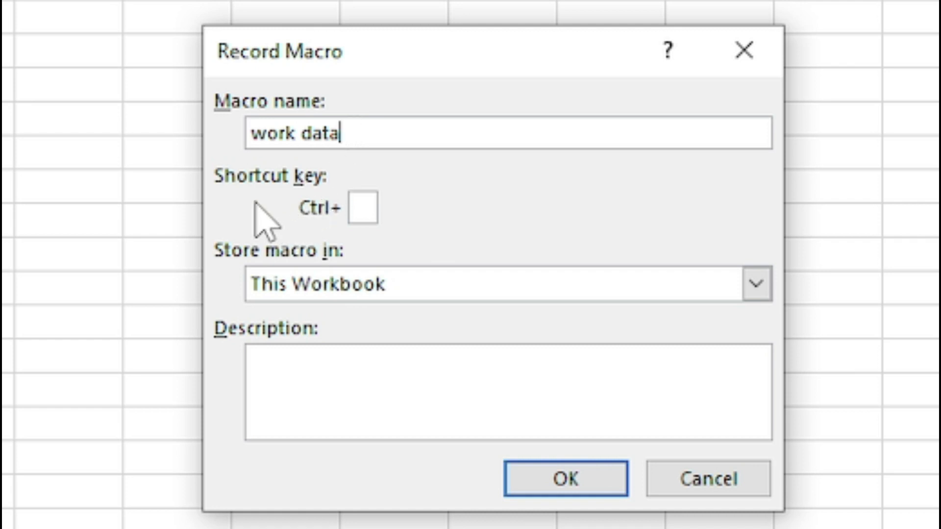
click(359, 208)
text(j)
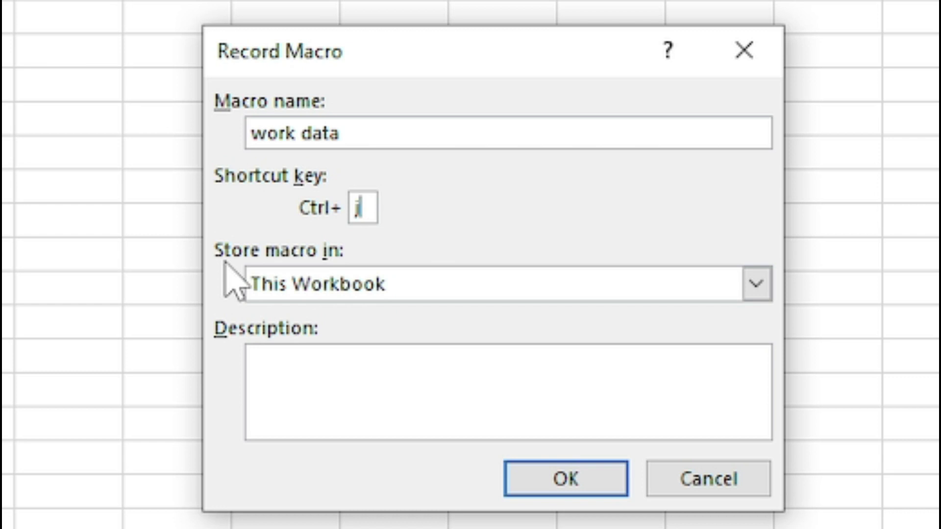
click(757, 285)
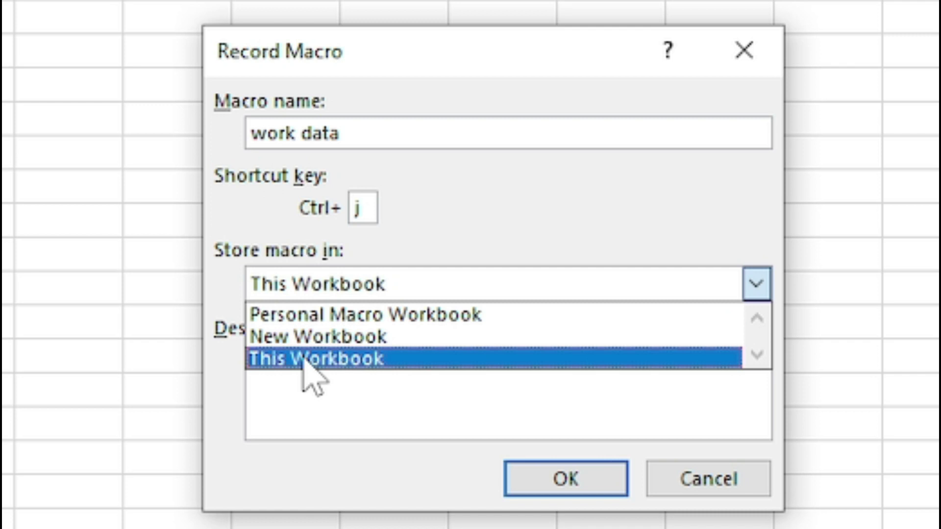
click(348, 363)
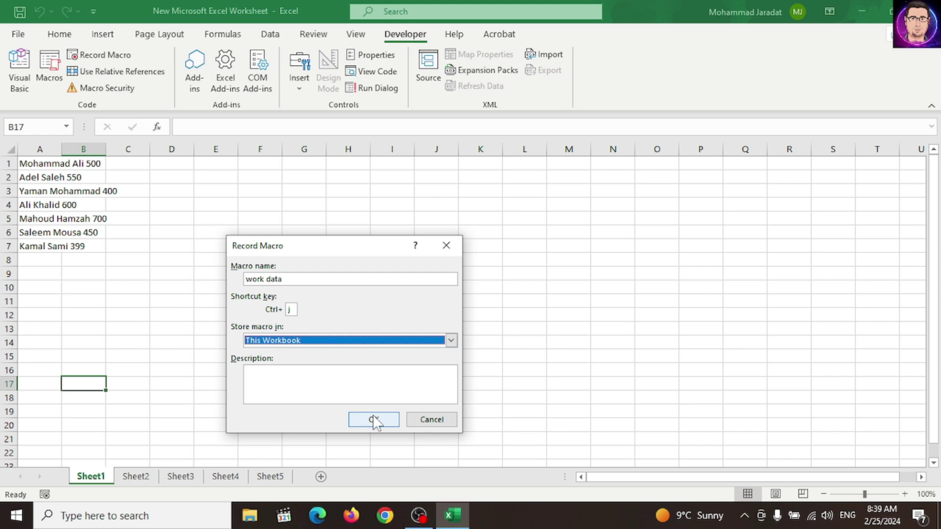
Fix the invalid macro name to 'work_data' and start recording
click(374, 419)
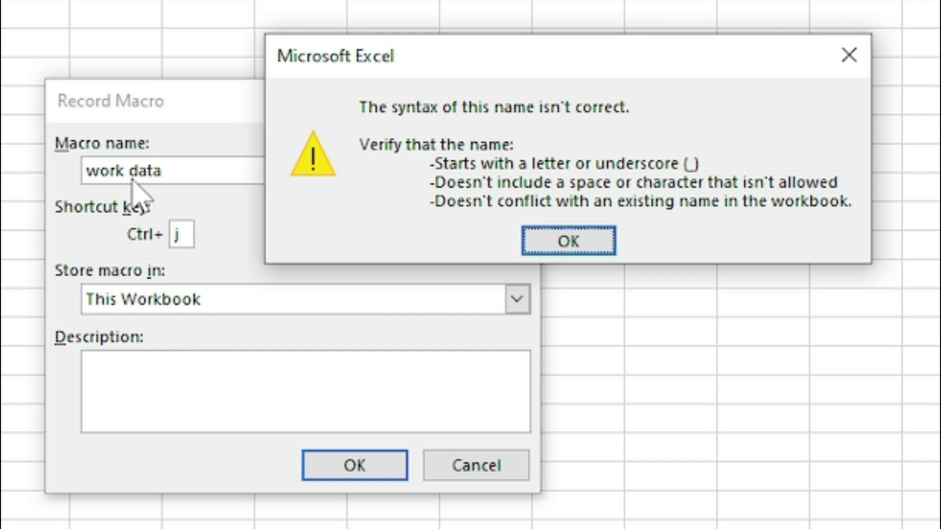
click(583, 249)
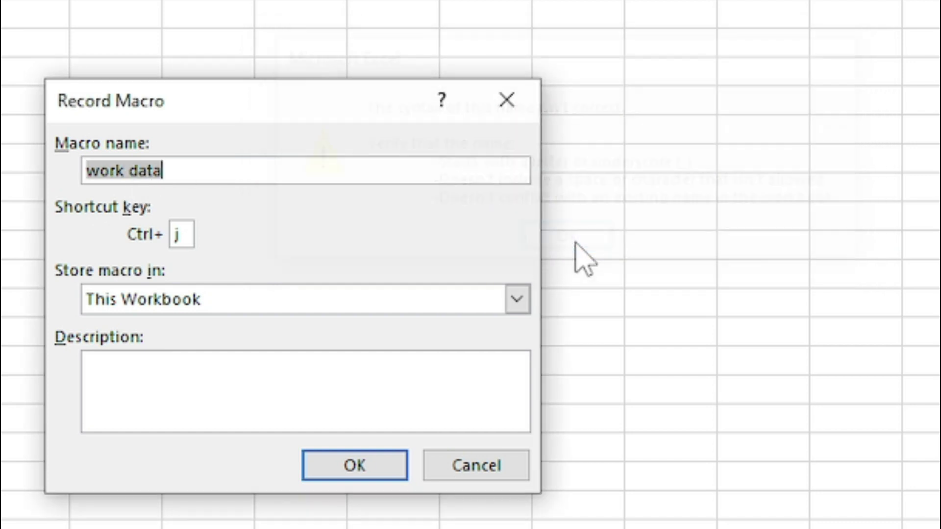
click(140, 170)
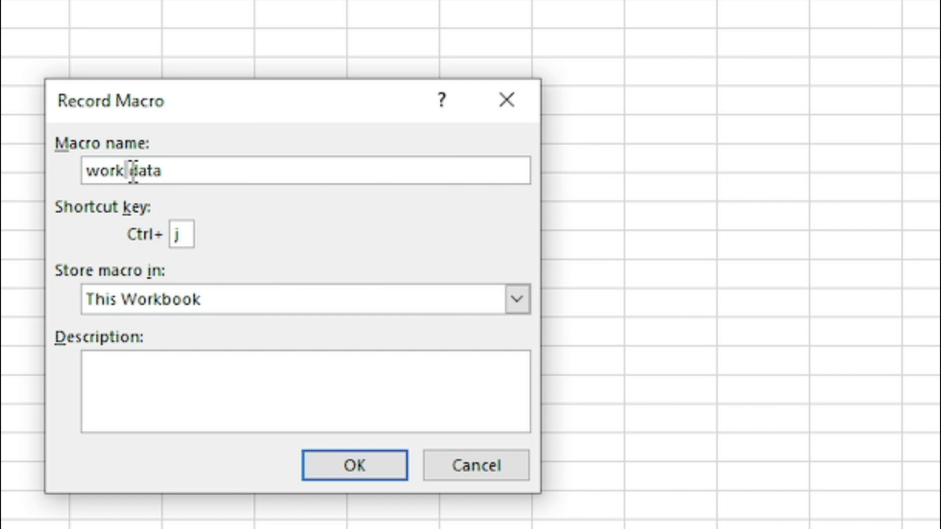
text(_)
click(347, 471)
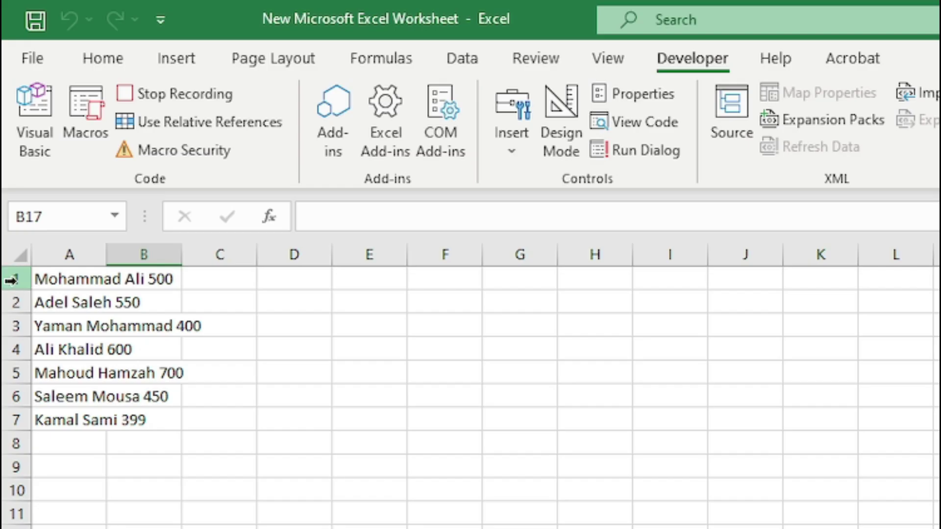
Insert a blank top row and enter headers First Name, Last Name and Salary in A1:C1
right_click(16, 280)
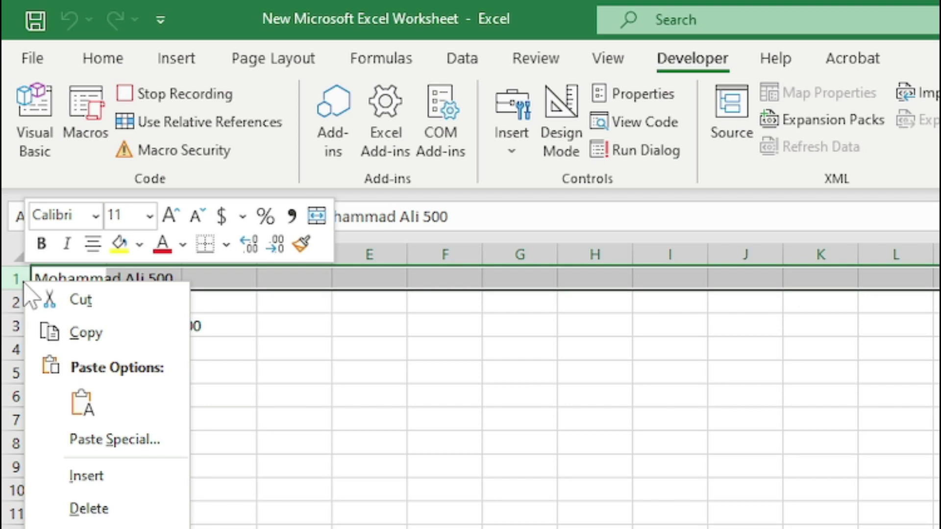
click(94, 474)
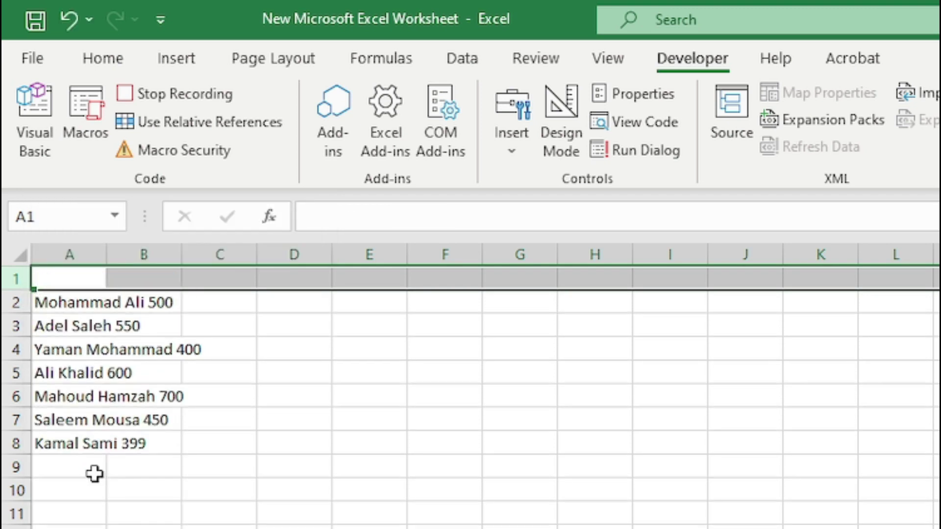
click(77, 280)
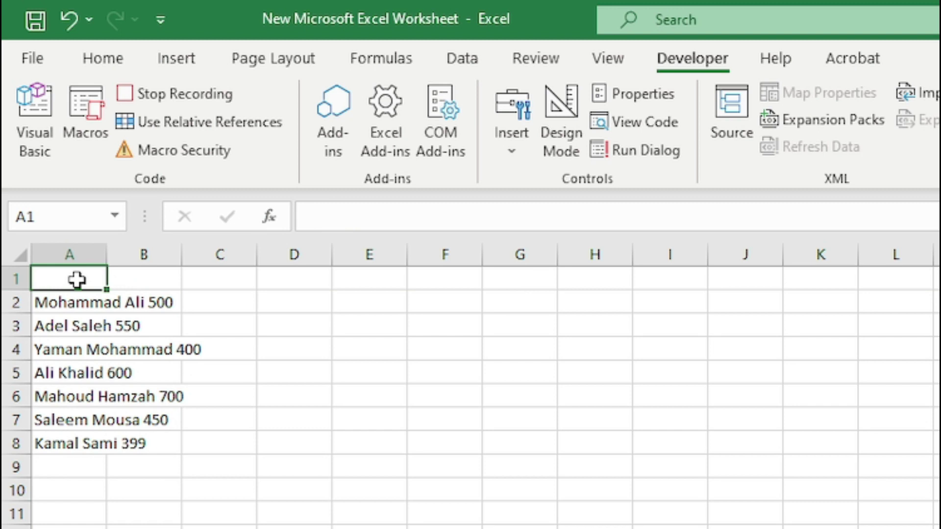
text(fir)
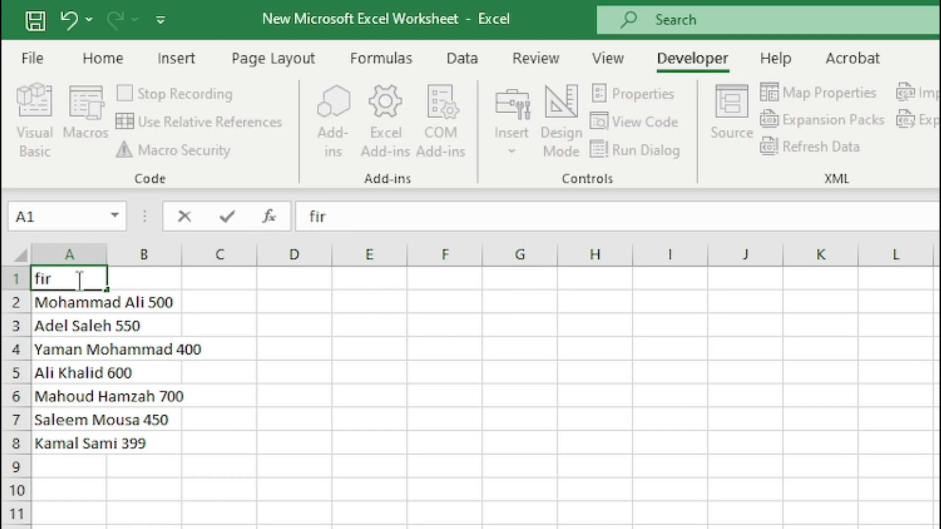
key(BackSpace)
text(F)
text(irst Name)
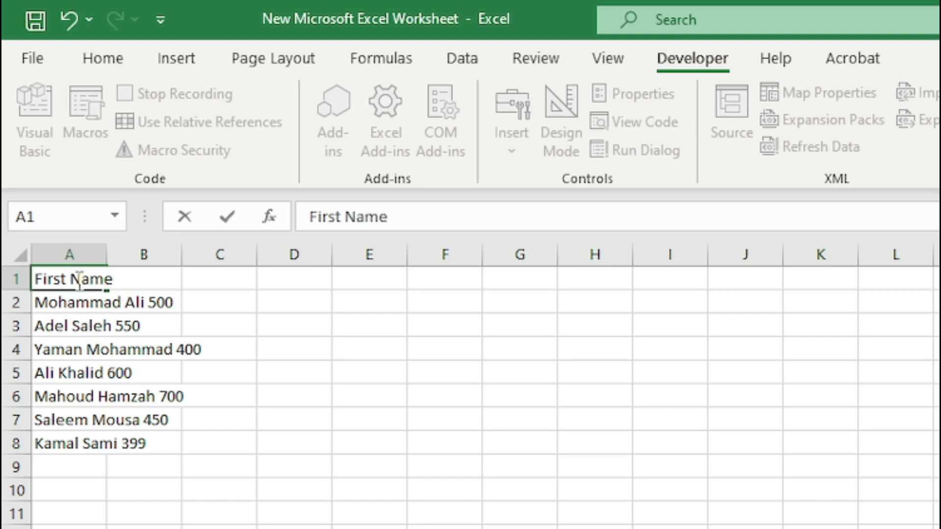
key(Tab)
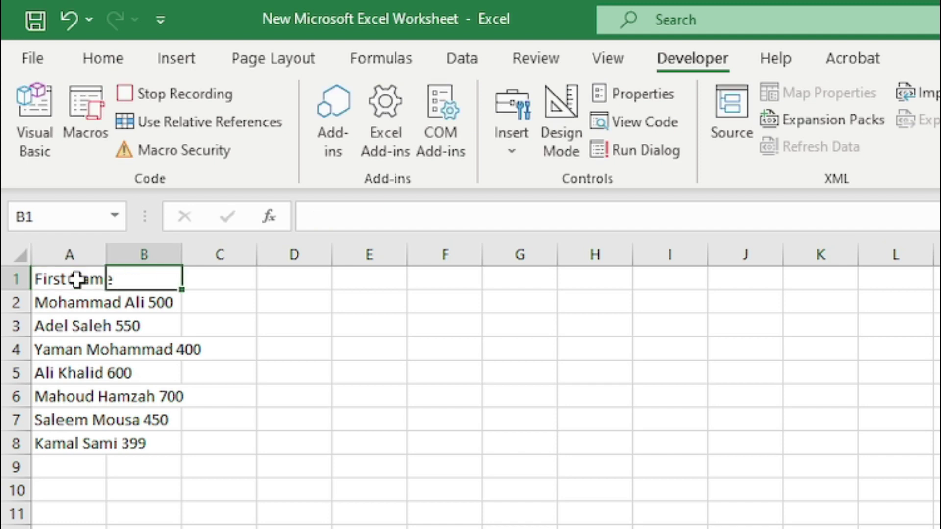
text(Last)
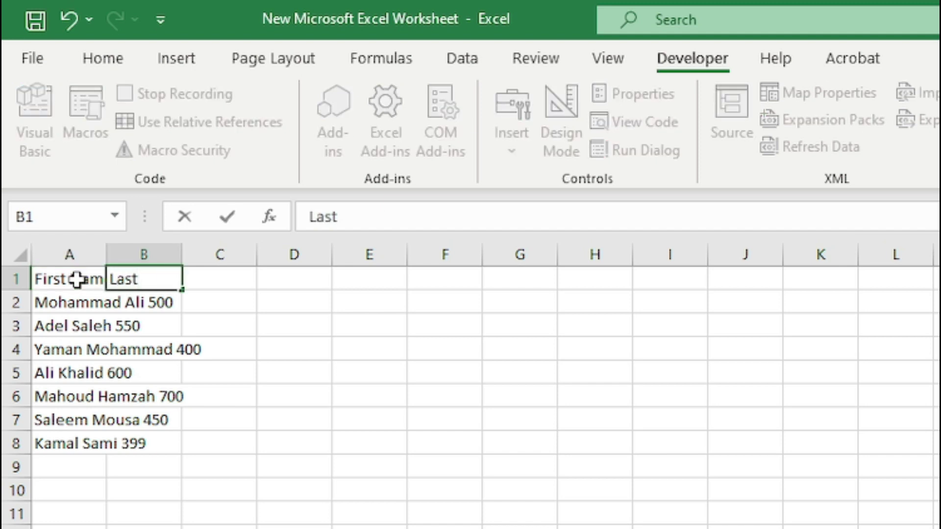
text( Name)
key(Tab)
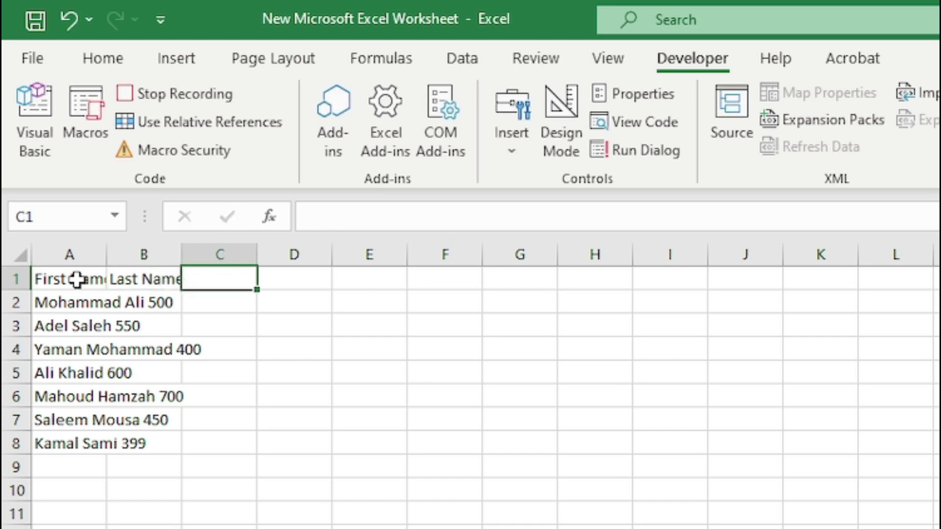
text(Sal)
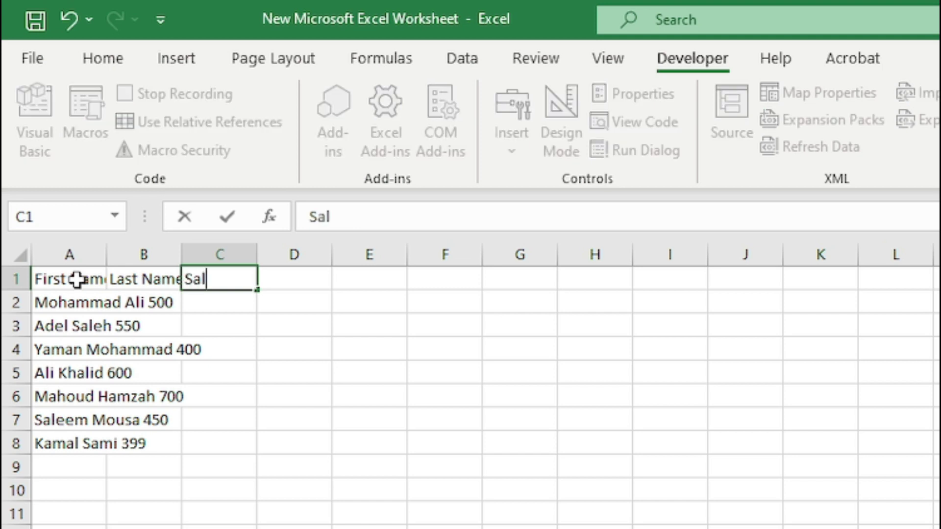
text(ary)
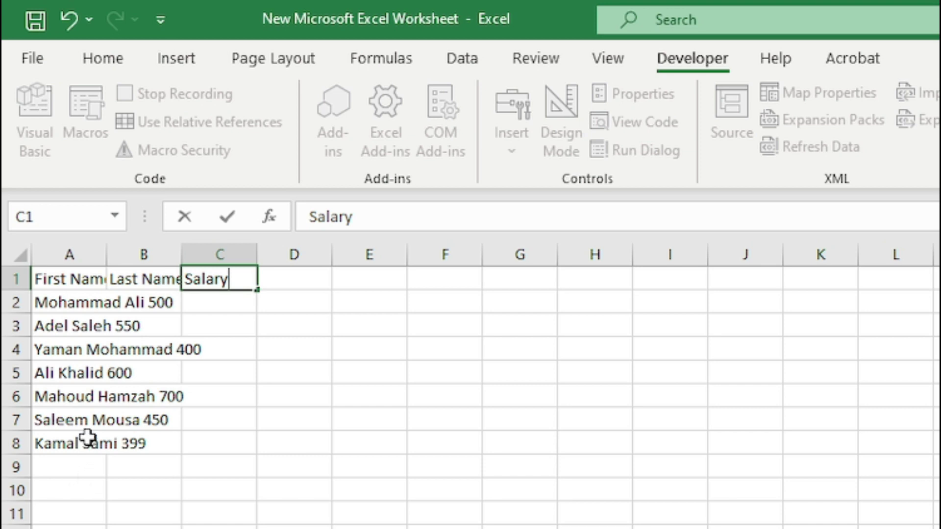
Split A2:A8 at spaces with Text to Columns into first name, last name and salary
drag(59, 302, 51, 434)
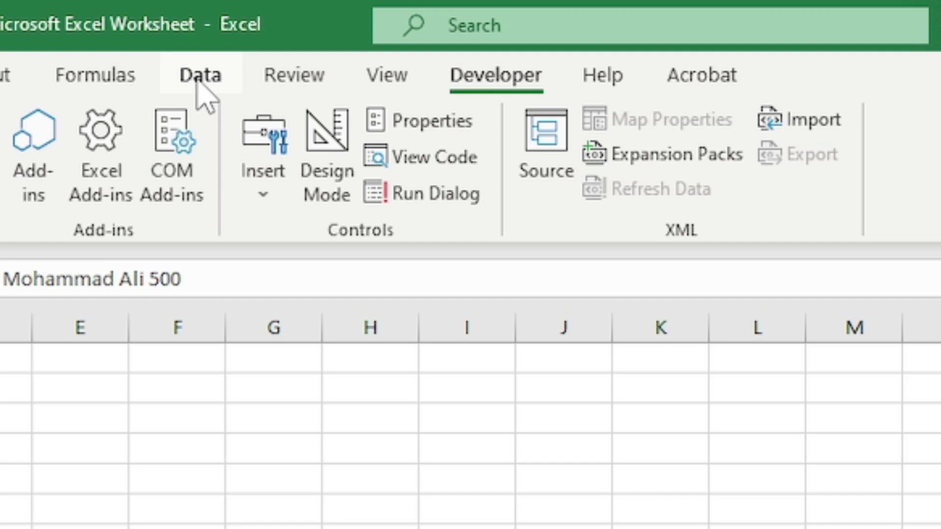
click(201, 78)
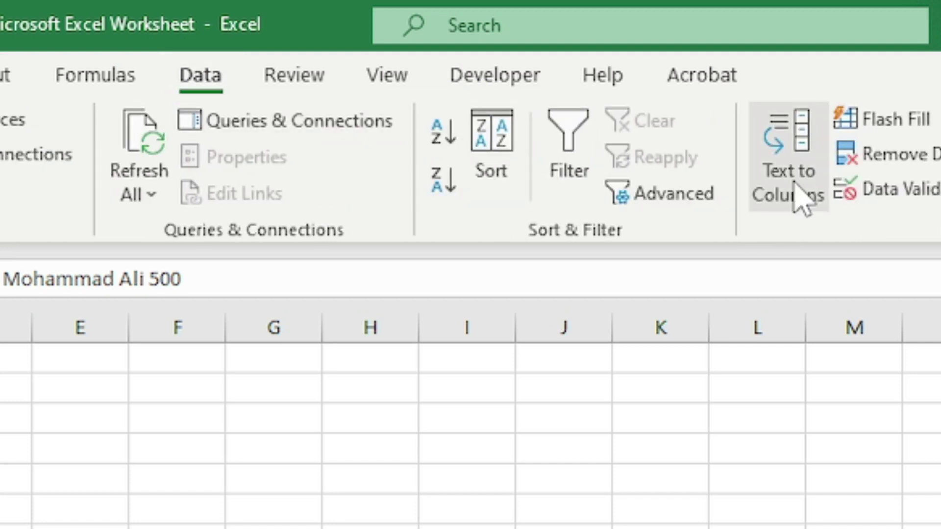
click(795, 143)
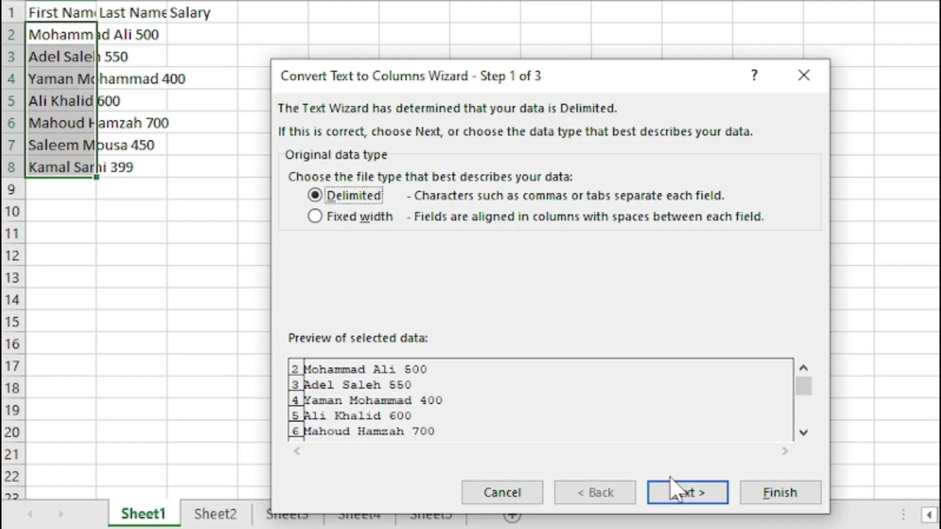
click(424, 461)
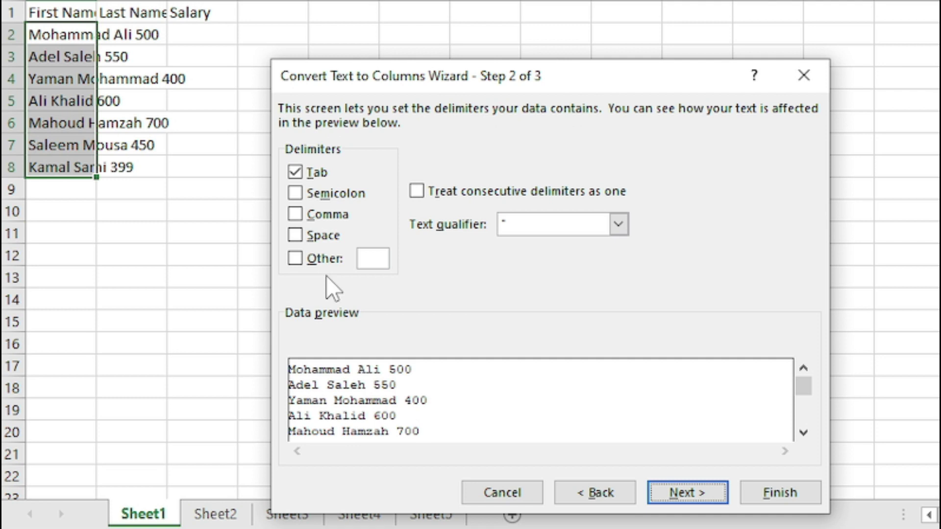
click(295, 236)
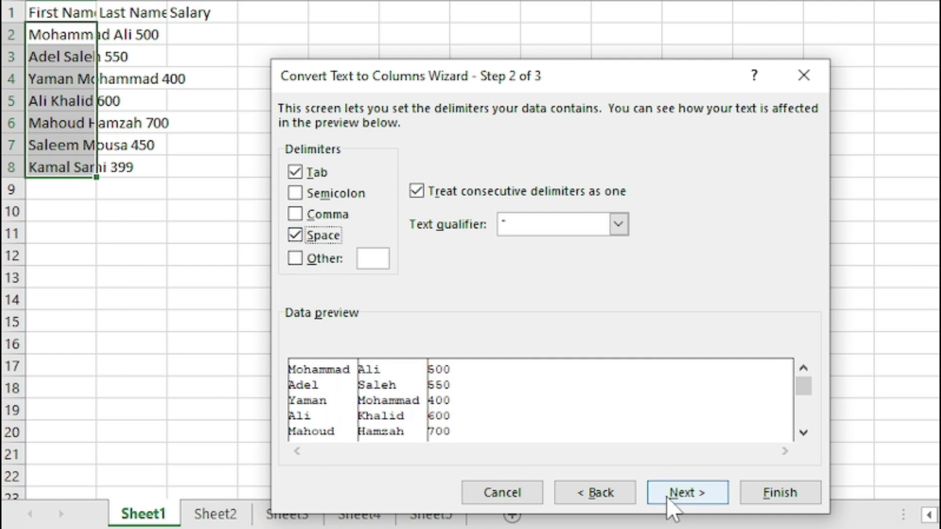
click(697, 495)
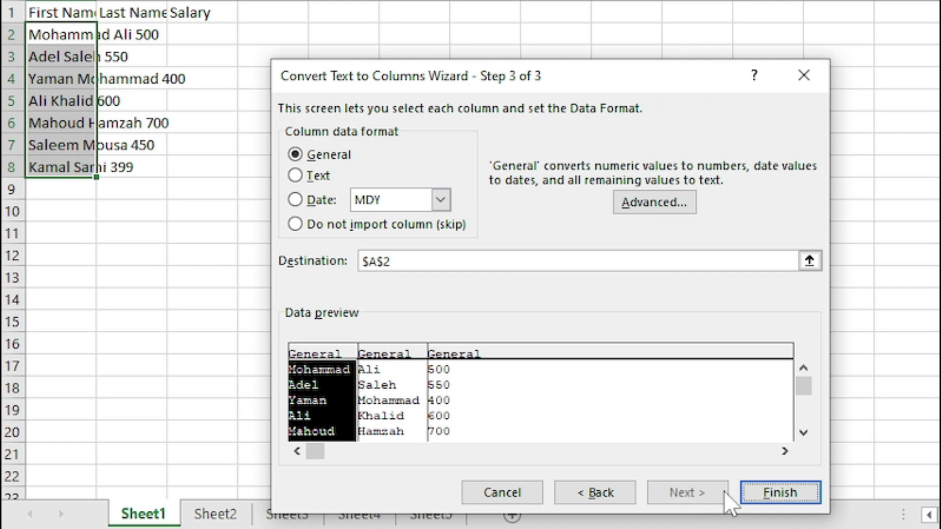
click(789, 494)
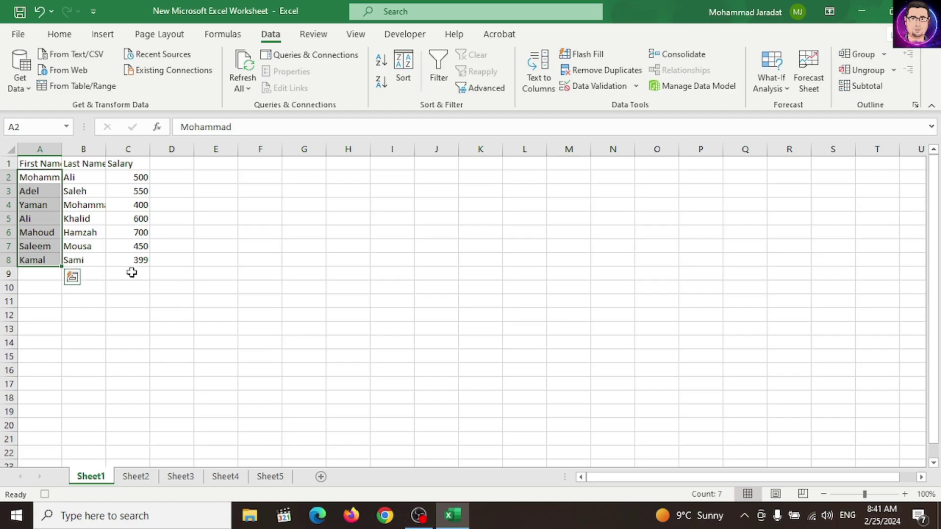
click(64, 340)
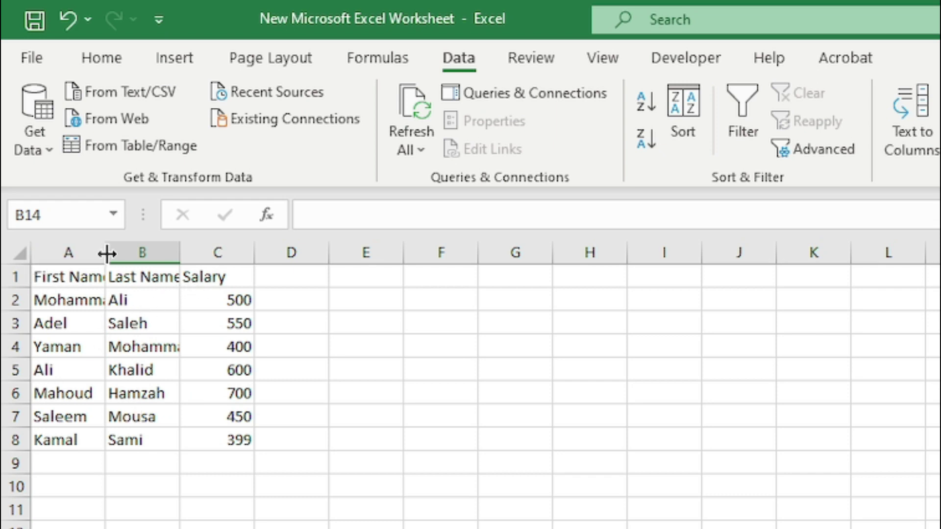
Widen columns A and B, centre the text in A1:C8, and bold headers A1:C1
drag(105, 255, 142, 255)
drag(218, 255, 260, 255)
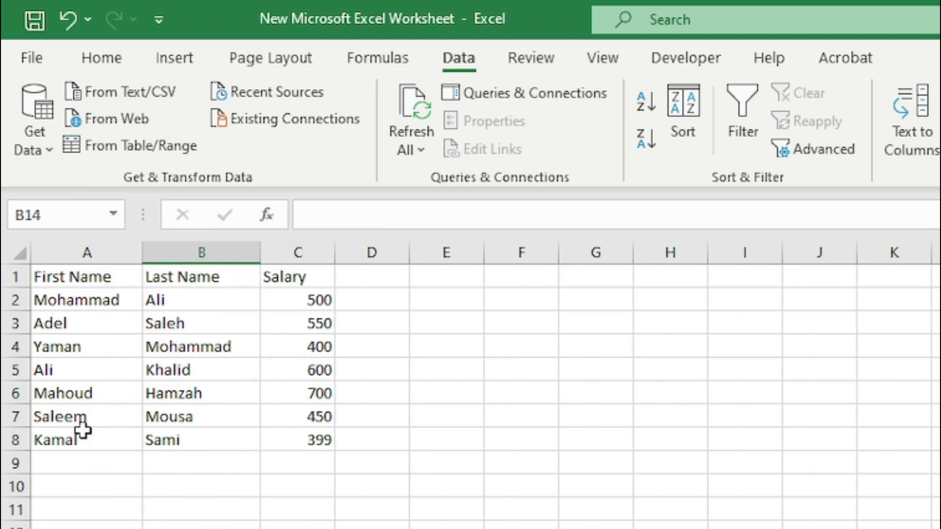
drag(41, 279, 294, 436)
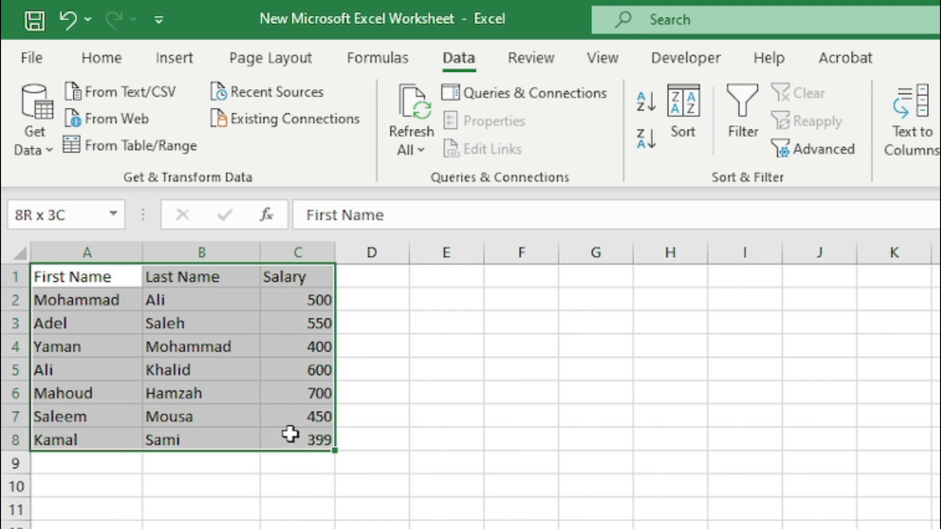
click(101, 61)
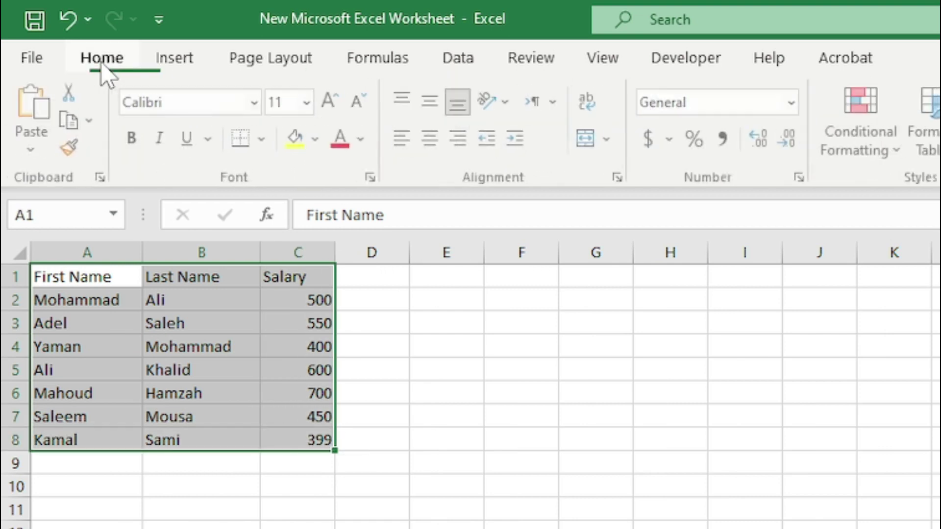
click(434, 138)
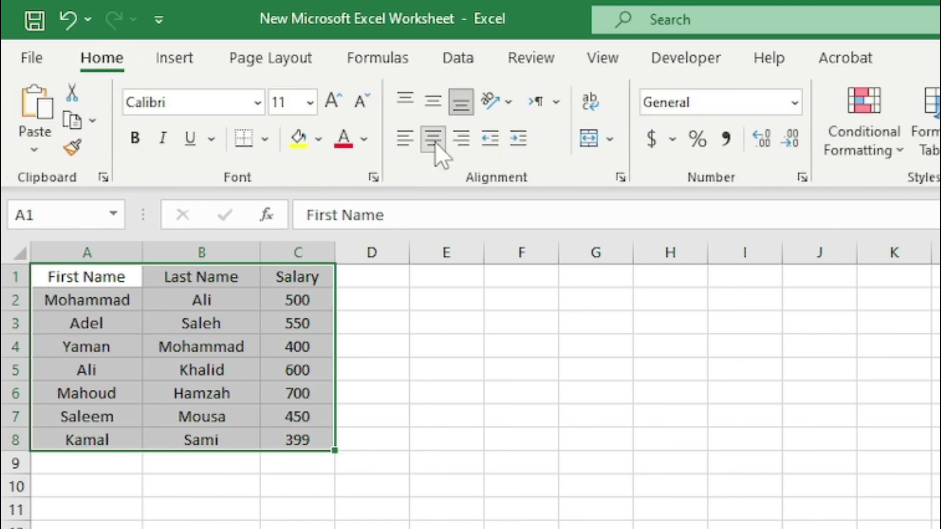
click(107, 504)
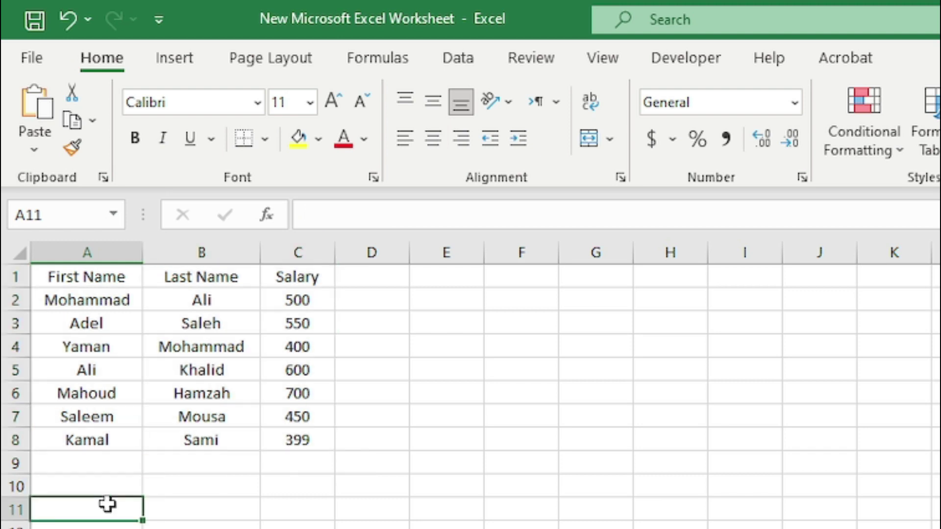
drag(42, 279, 288, 284)
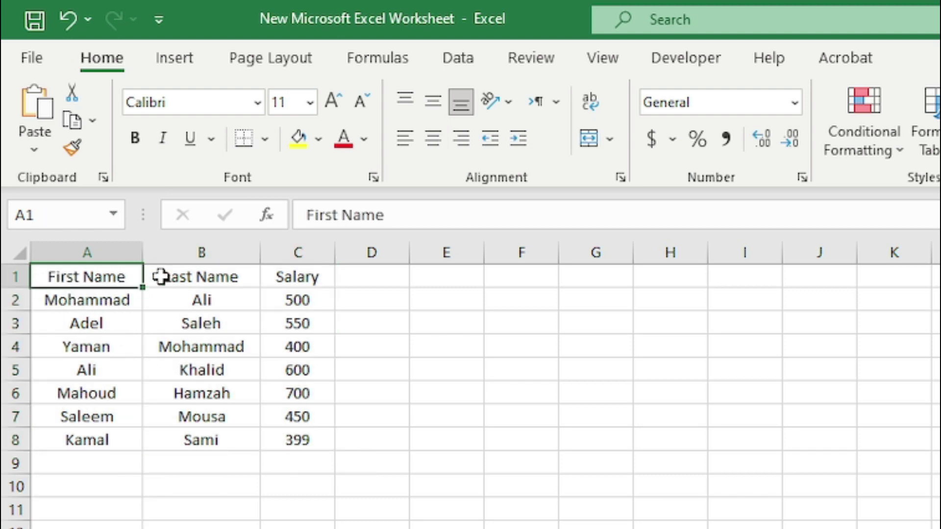
click(136, 140)
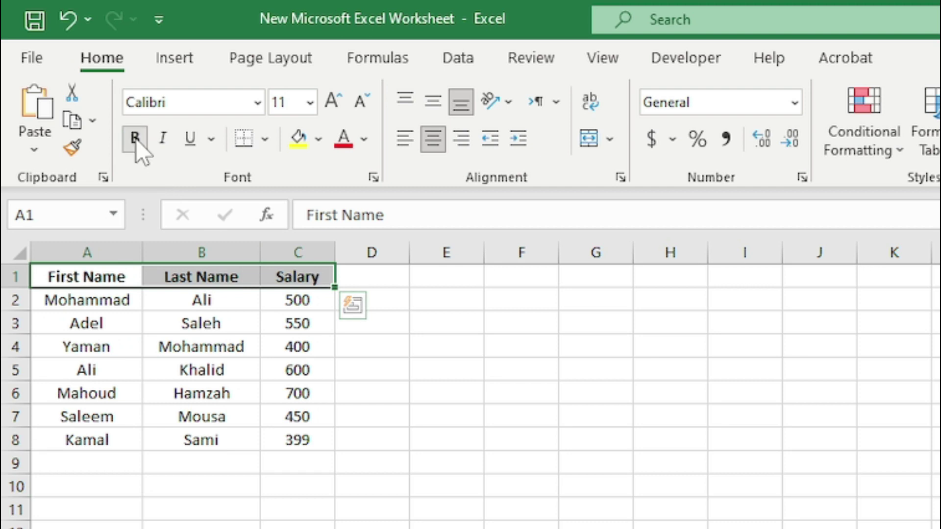
Fill the header row A1:C1 light blue
click(317, 141)
click(385, 258)
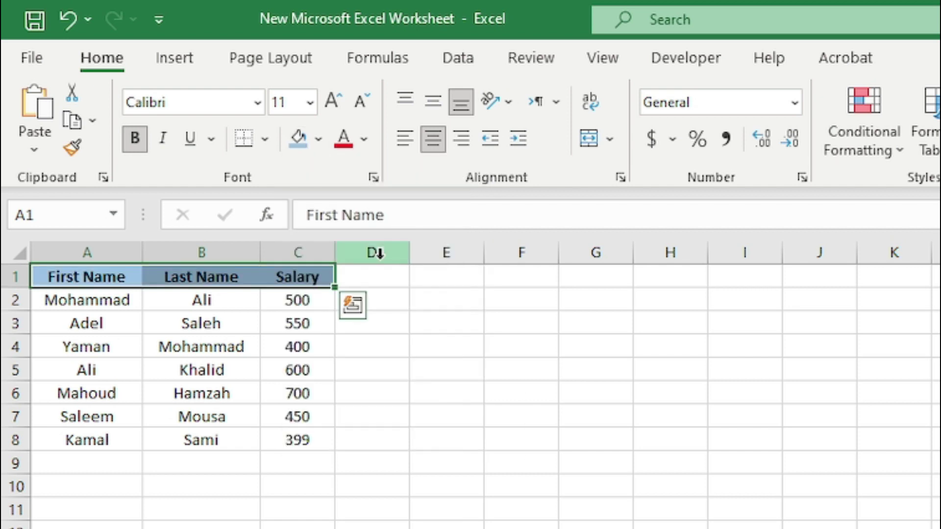
click(147, 504)
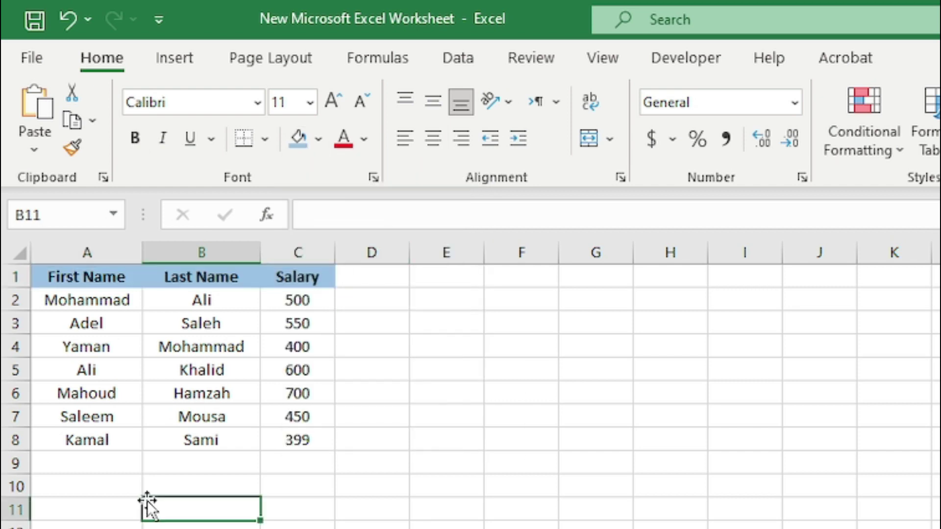
Give the Last Name header B1 an orange fill and select salaries C2:C8
click(204, 275)
click(318, 141)
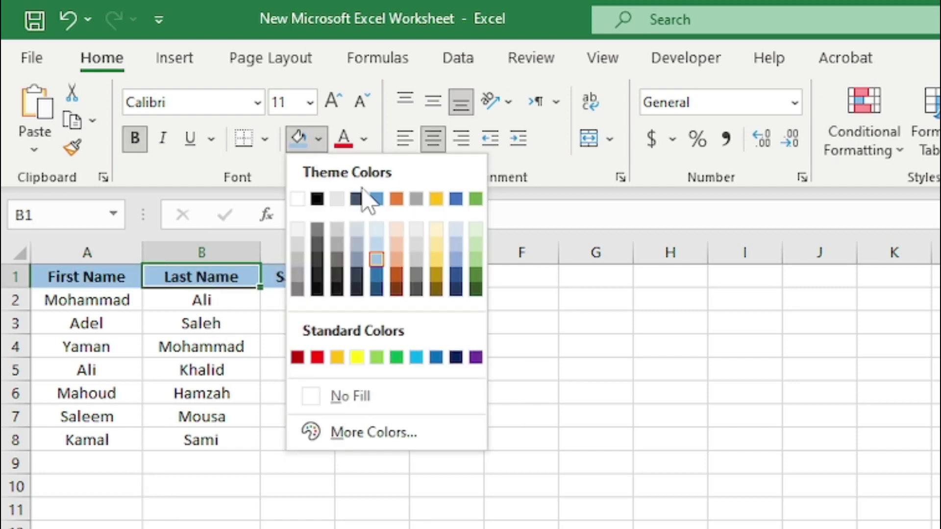
click(399, 266)
click(164, 525)
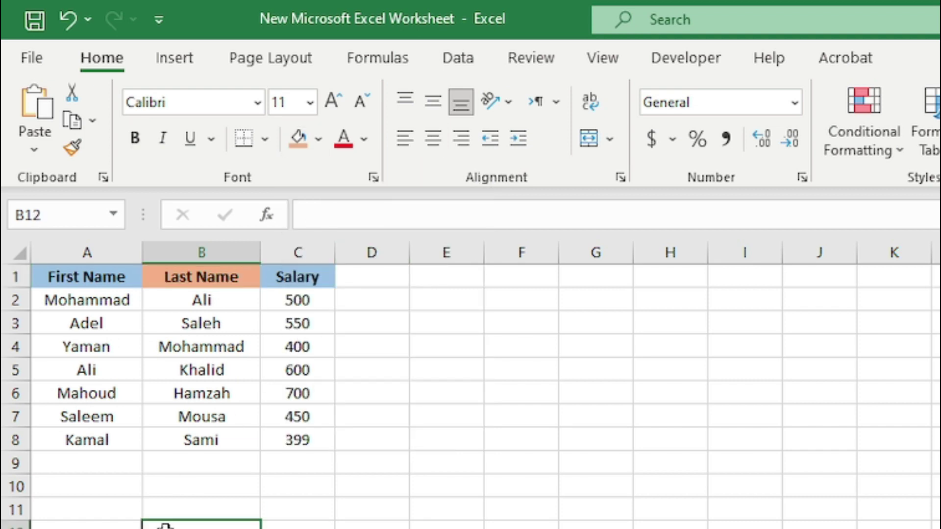
drag(301, 301, 286, 431)
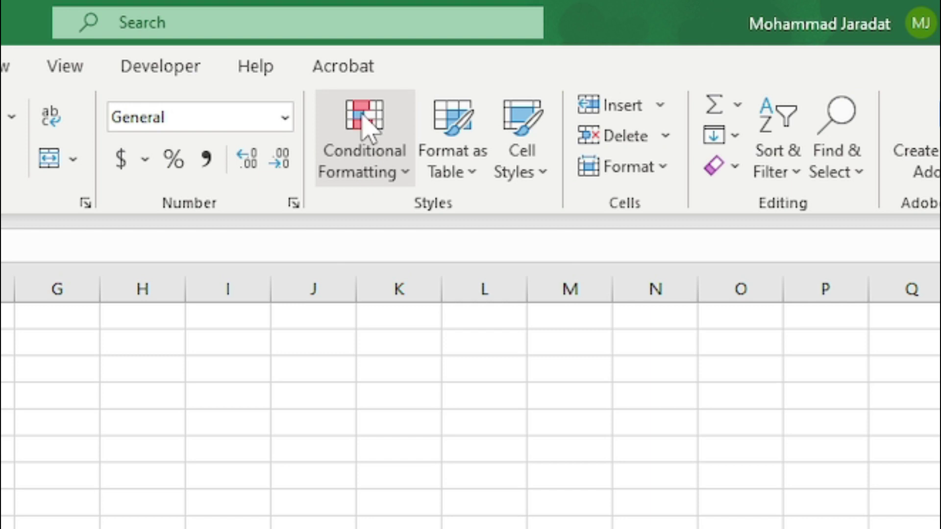
Add a Greater Than 500 rule with Light Red Fill and Dark Red Text to C2:C8
click(366, 125)
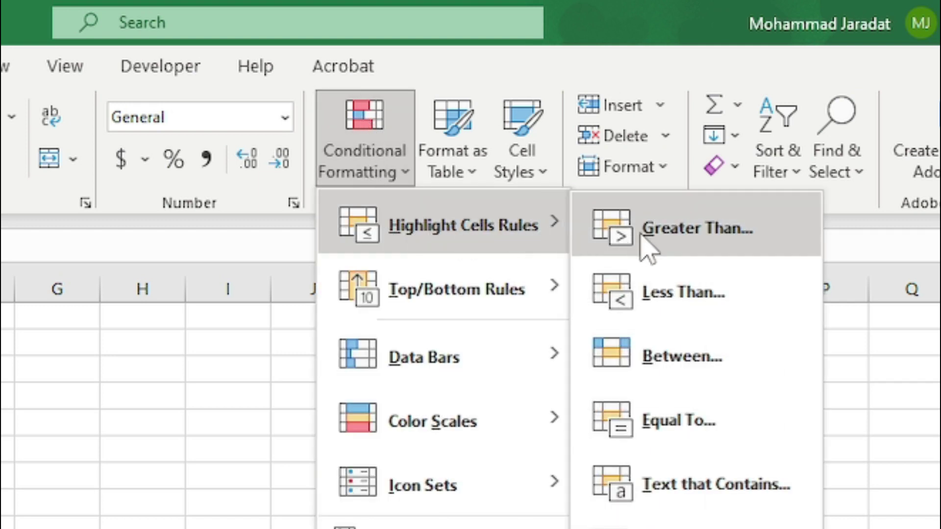
click(724, 243)
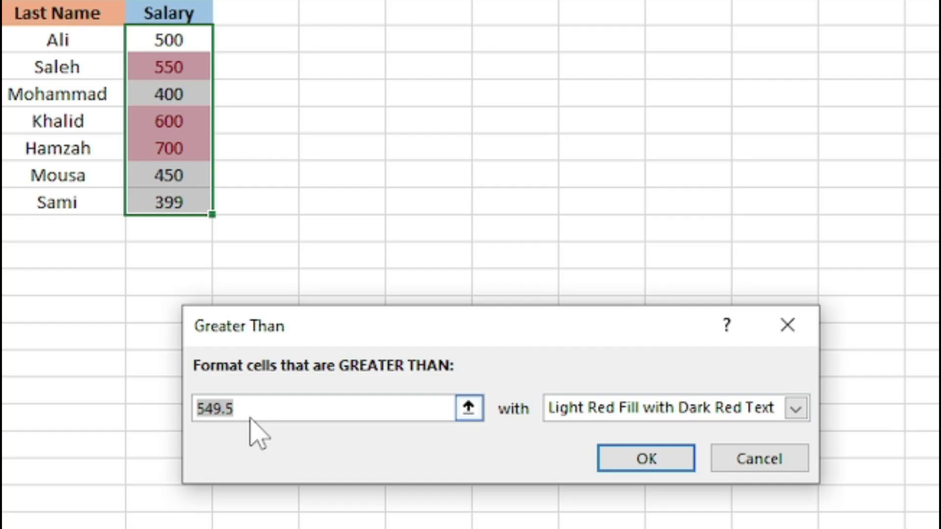
text(500)
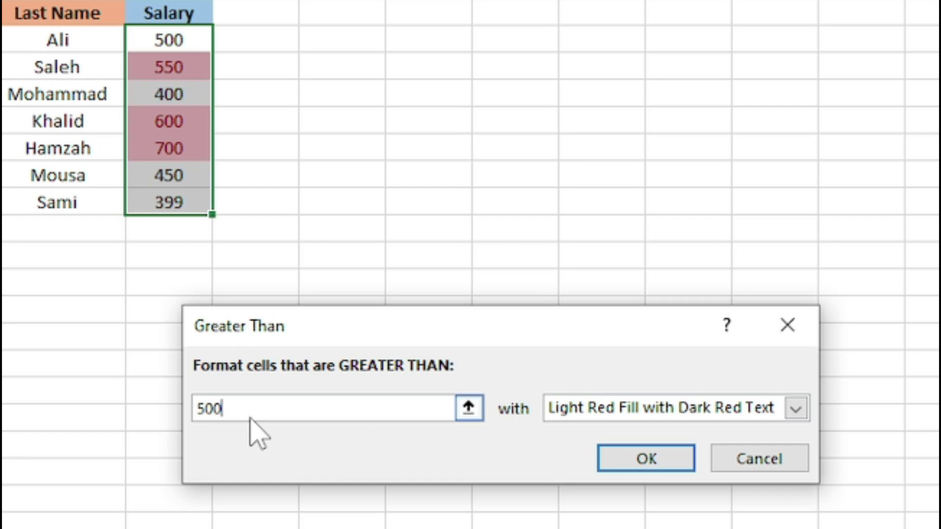
click(649, 463)
click(649, 463)
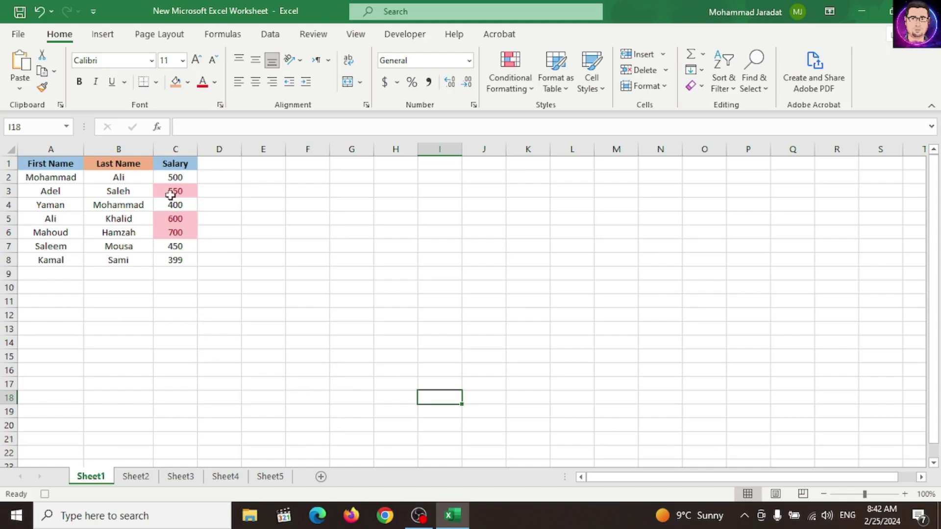
Deselect the table and stop recording the work_data macro
click(100, 326)
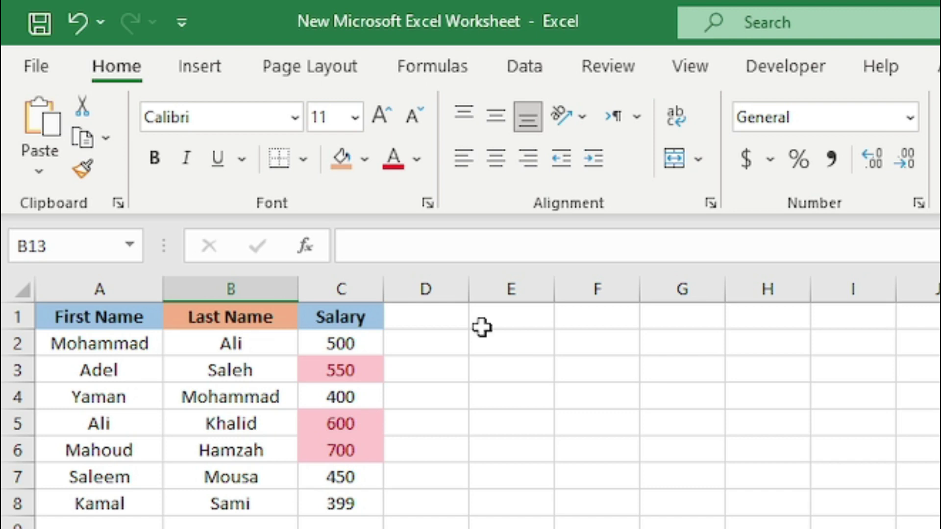
click(406, 35)
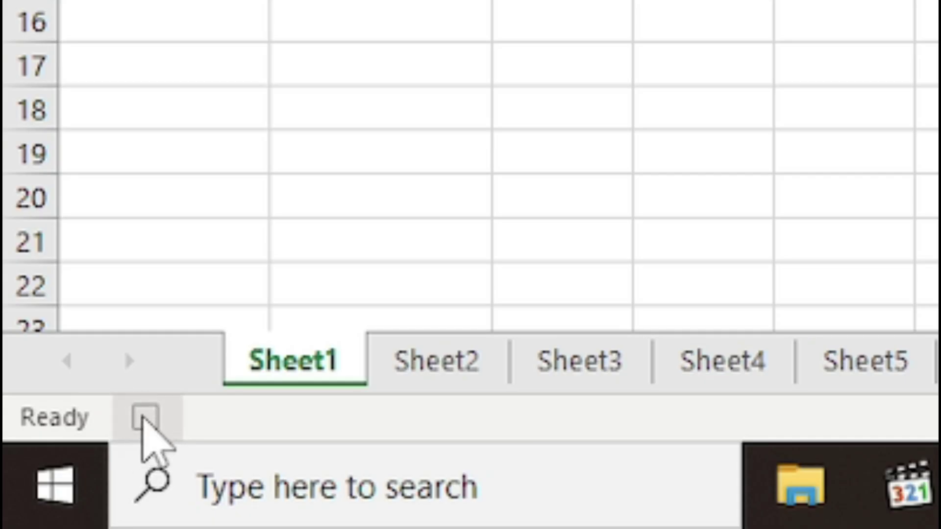
click(144, 418)
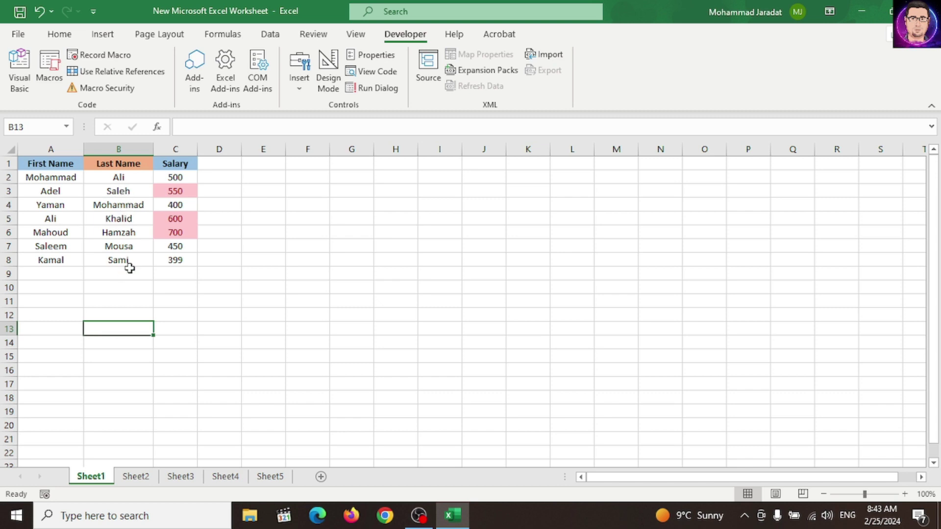
Run the work_data macro on Sheet2's raw list, then move to Sheet3
click(136, 477)
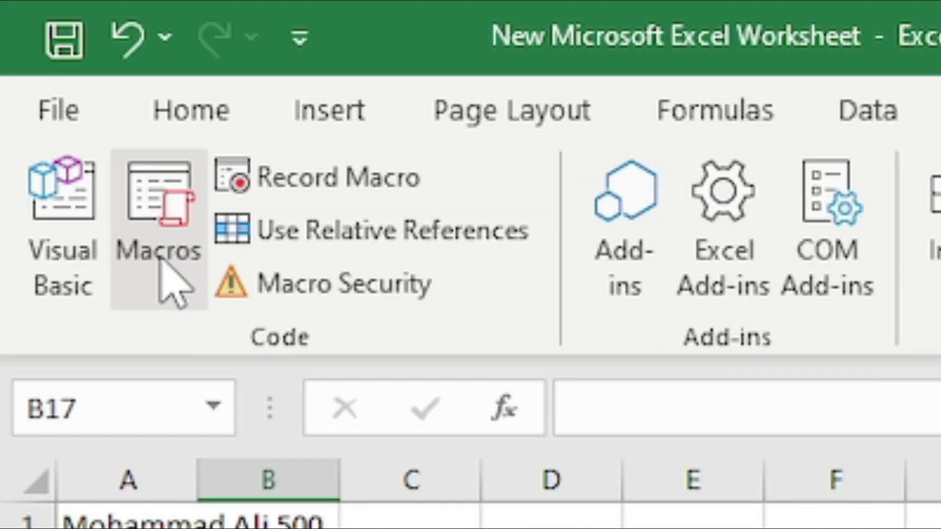
click(49, 73)
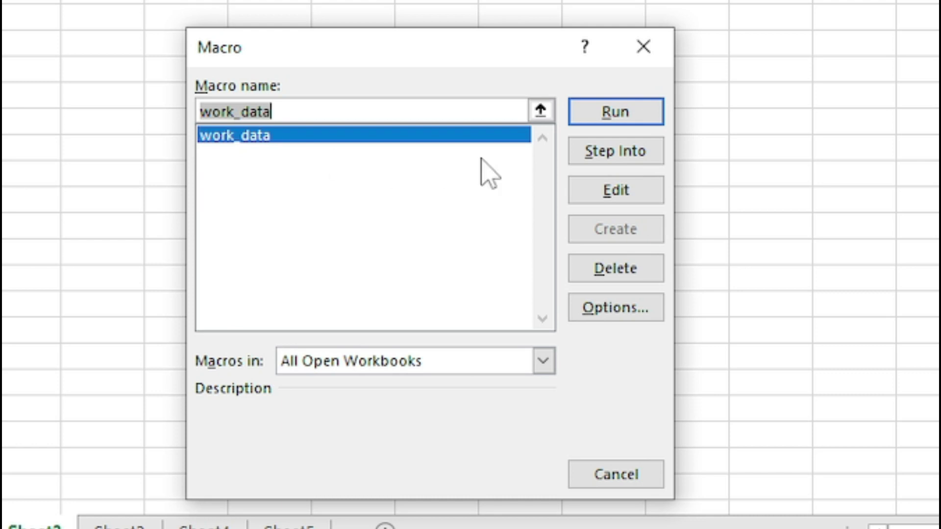
click(620, 118)
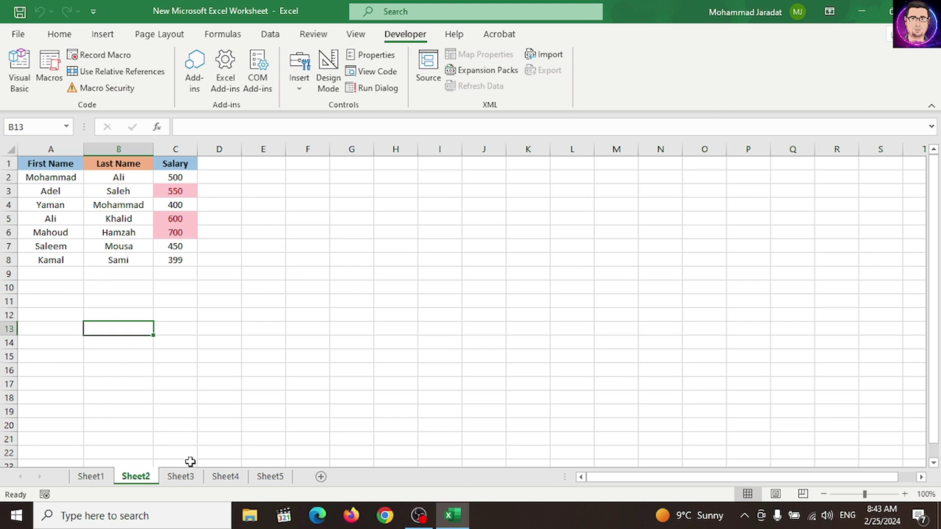
click(181, 478)
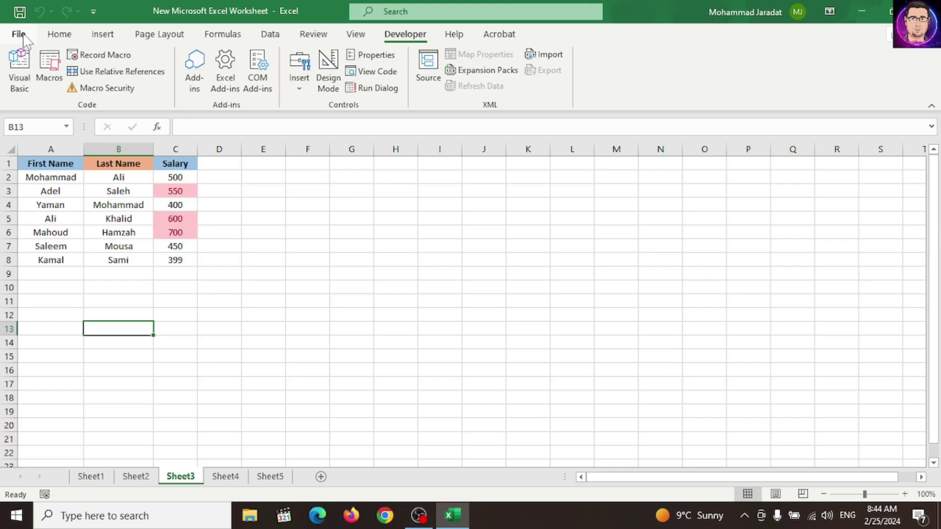
Save the workbook on the Desktop as 'Data' in Excel Macro-Enabled Workbook format, declining the macro-free save
click(82, 122)
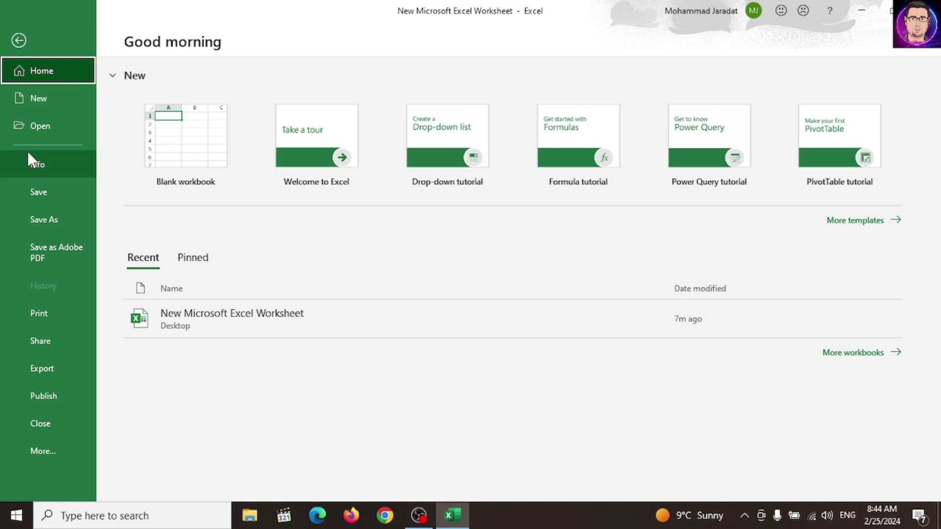
click(30, 222)
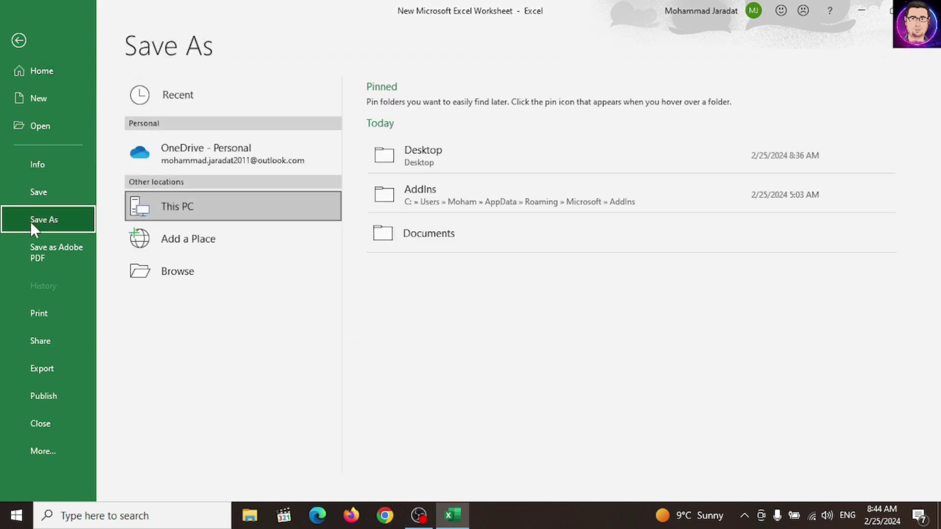
click(450, 154)
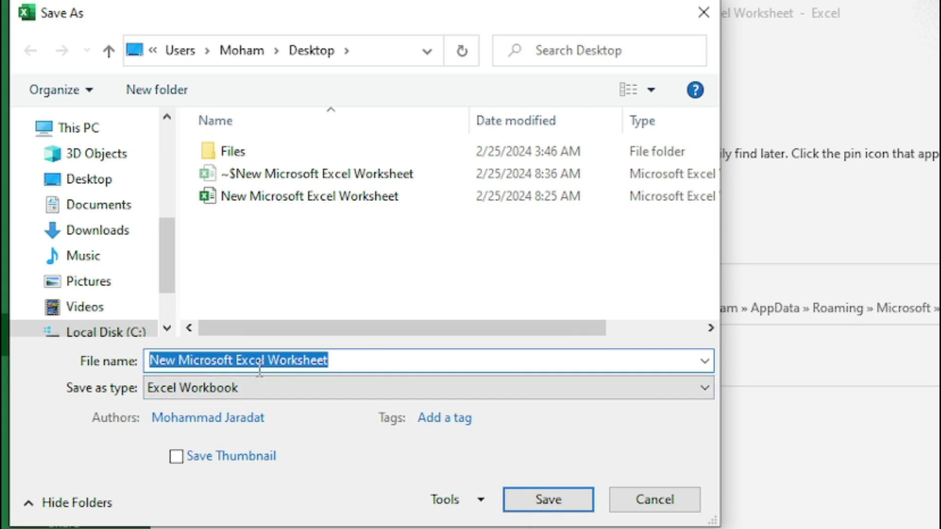
text(Data)
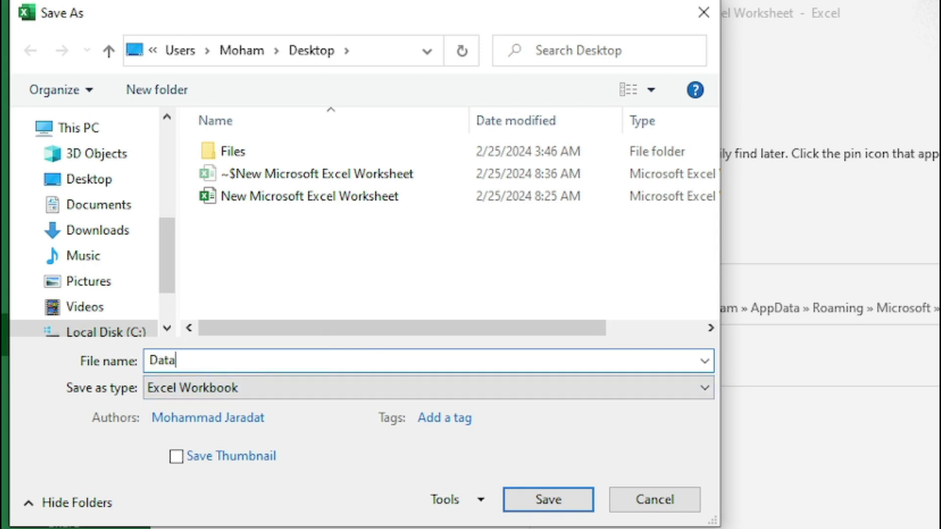
click(539, 500)
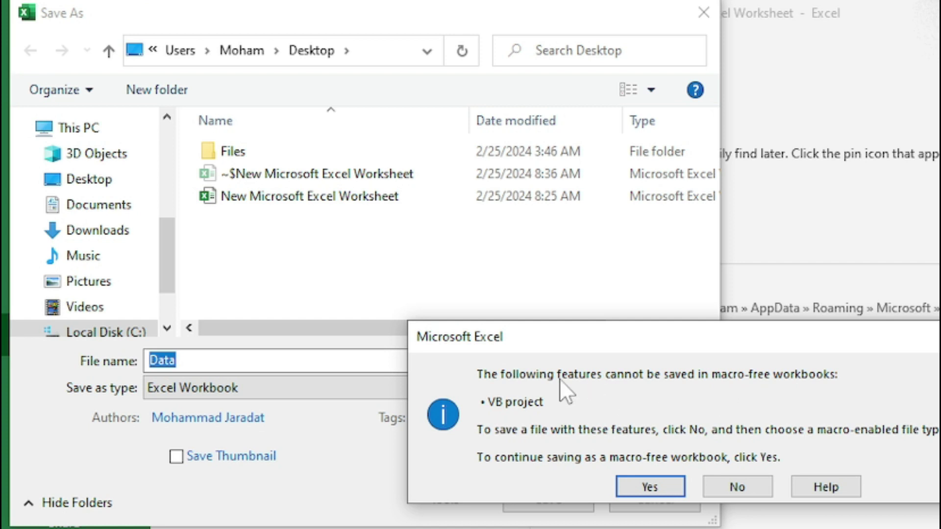
click(757, 488)
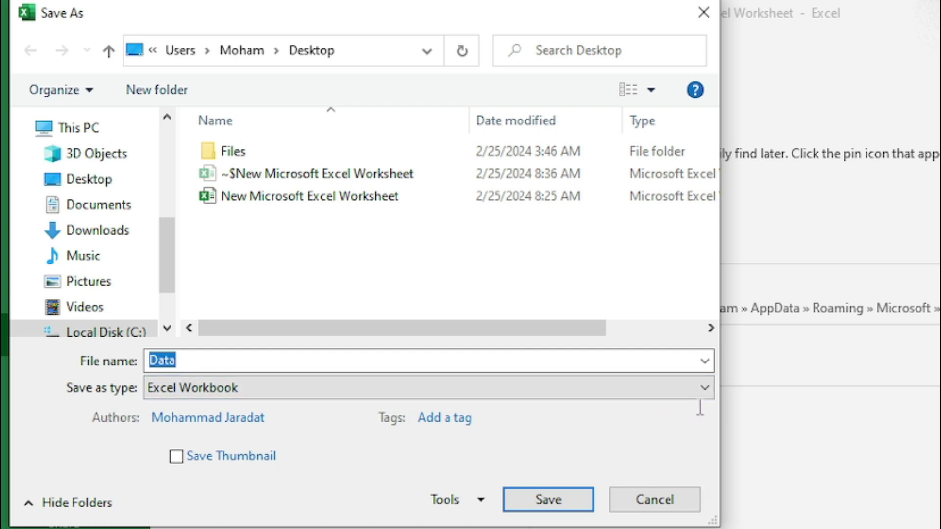
click(707, 392)
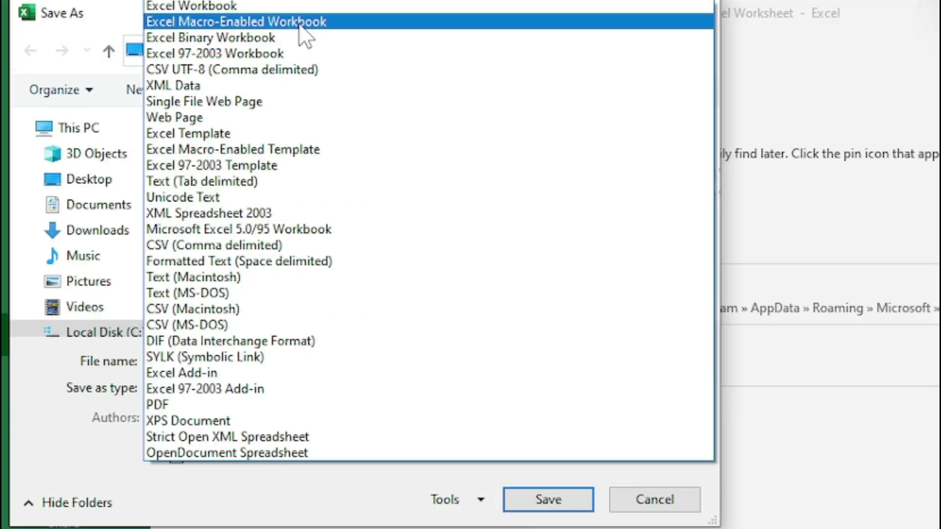
click(300, 23)
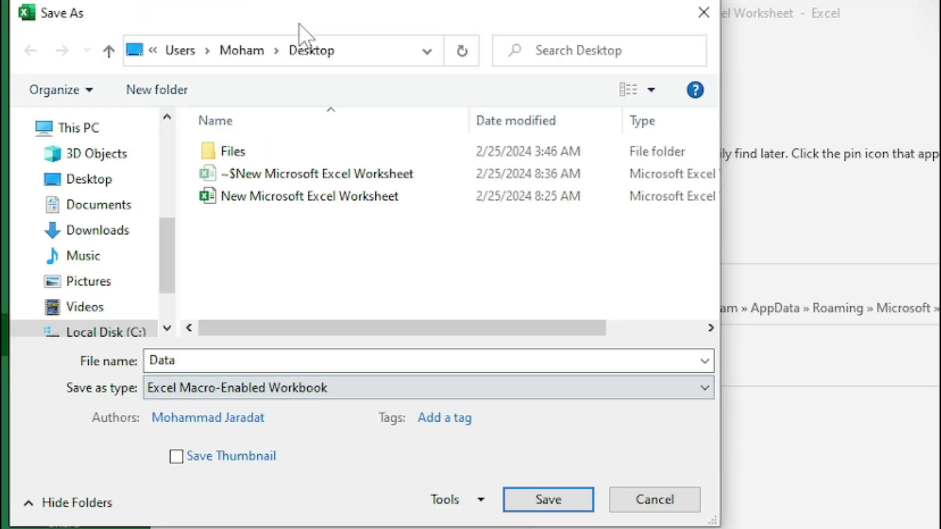
click(557, 499)
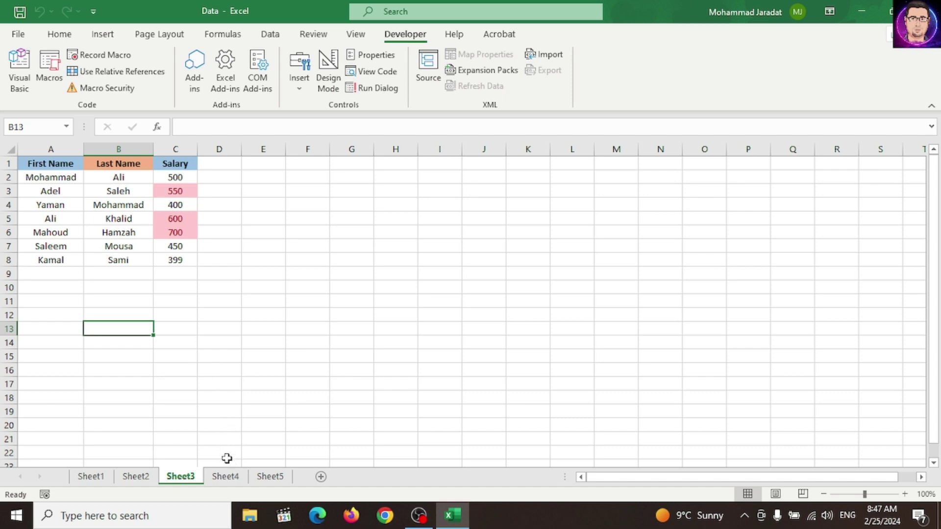
On Sheet4, insert a Form Controls Button assigned to work_data and run it
click(226, 482)
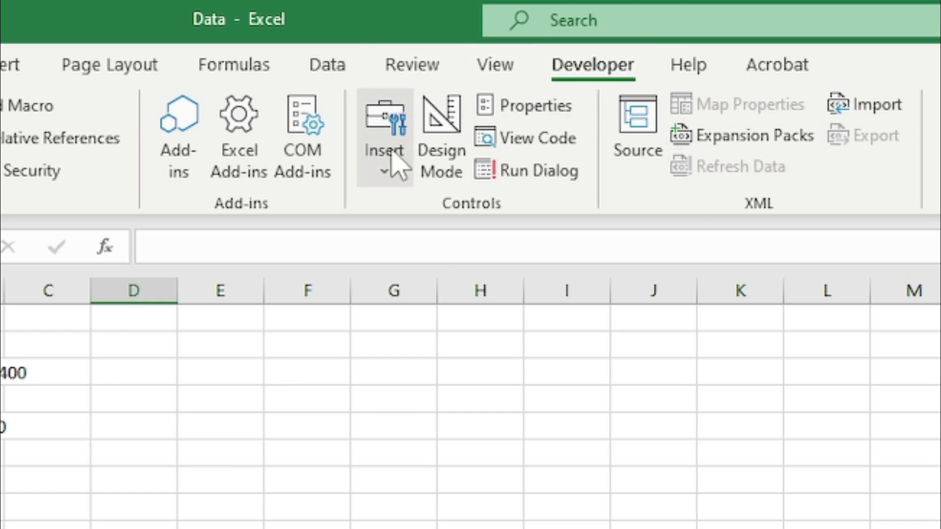
click(386, 172)
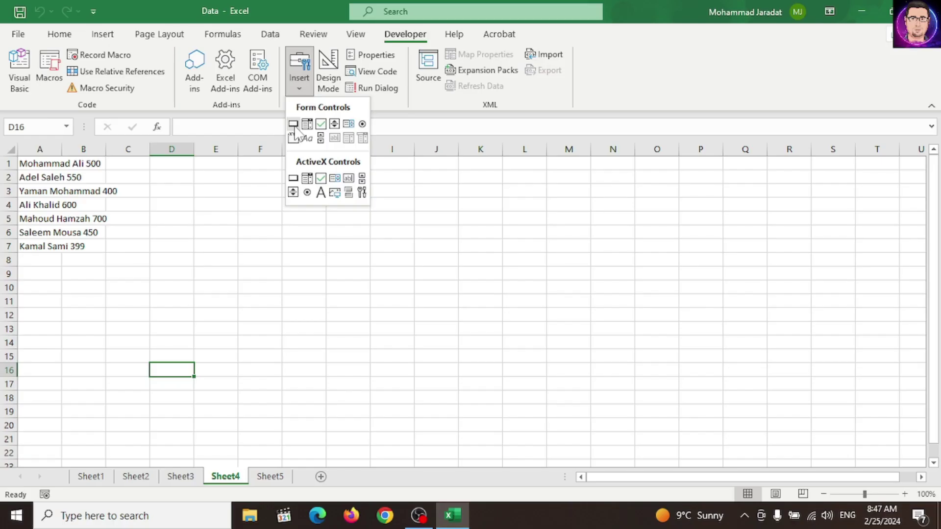
click(293, 124)
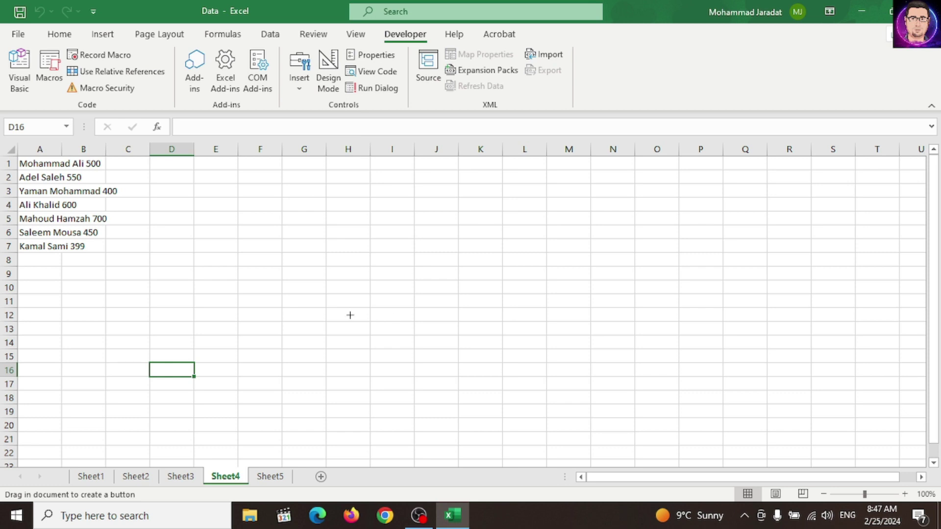
click(395, 312)
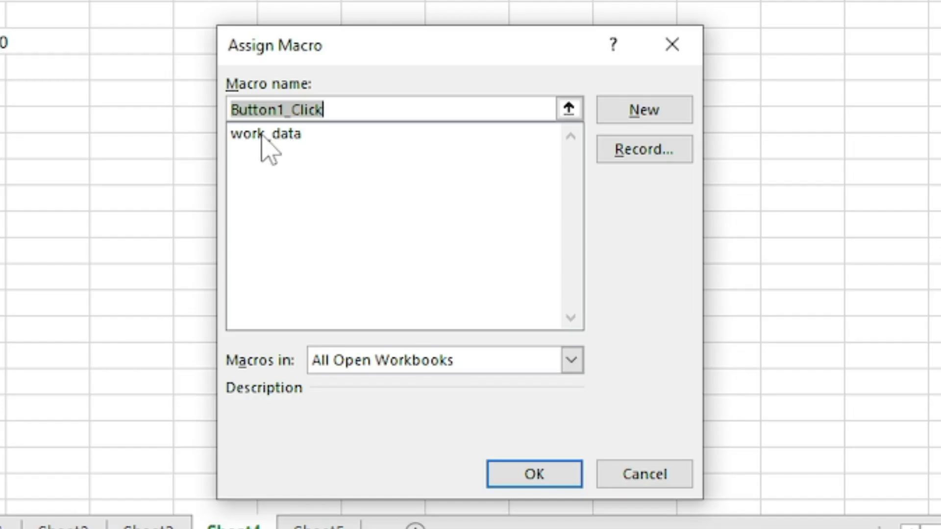
click(261, 137)
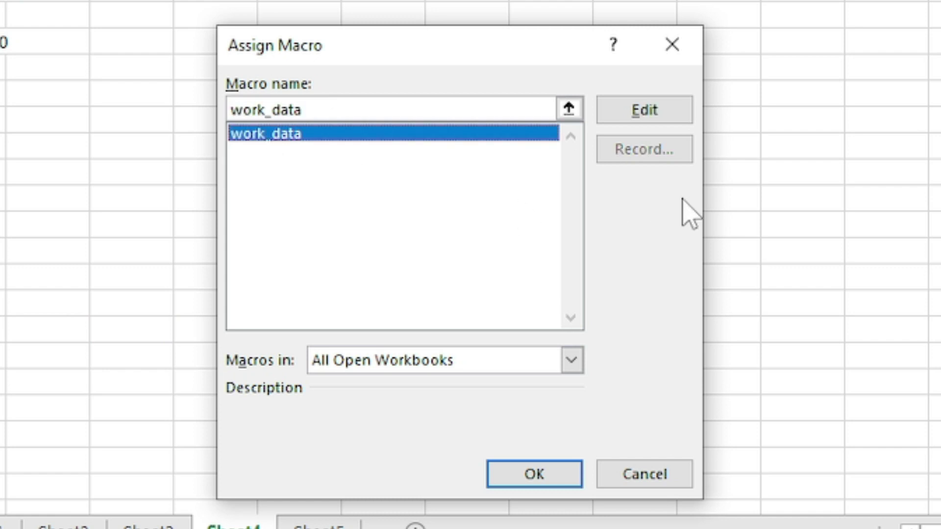
click(534, 474)
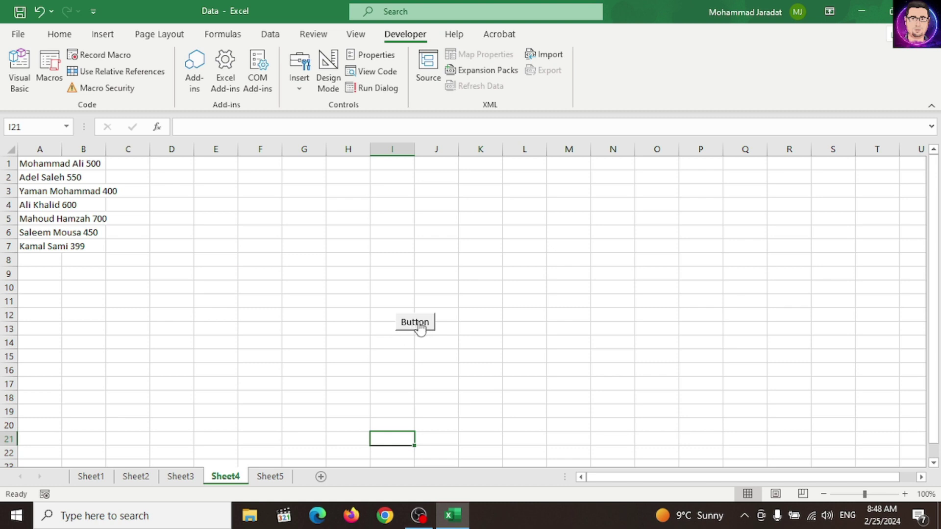
click(420, 327)
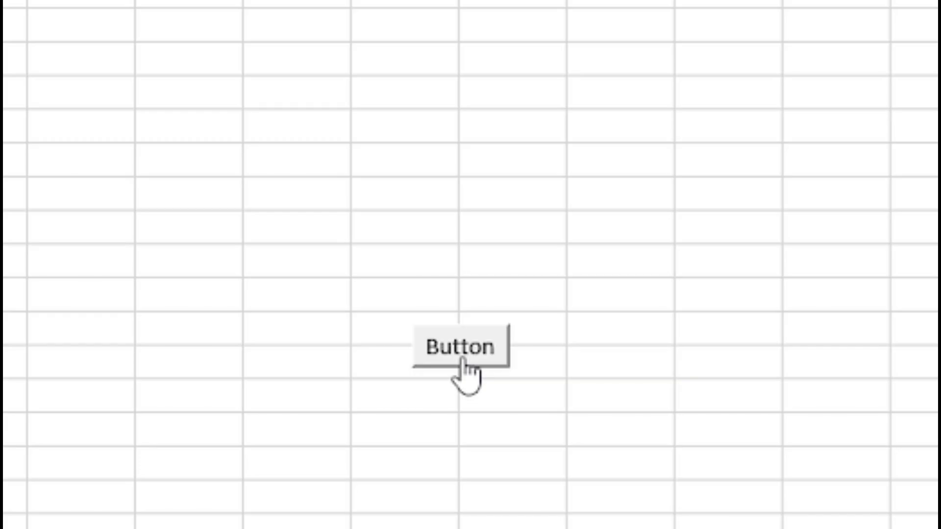
Rename the button's label from 'Button 1' to 'Data Formating' and enlarge the button
right_click(463, 363)
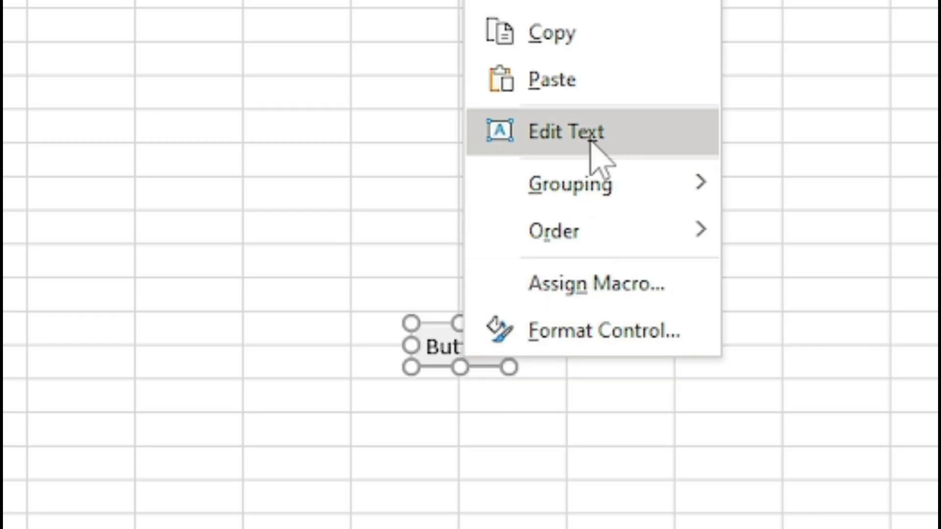
click(591, 141)
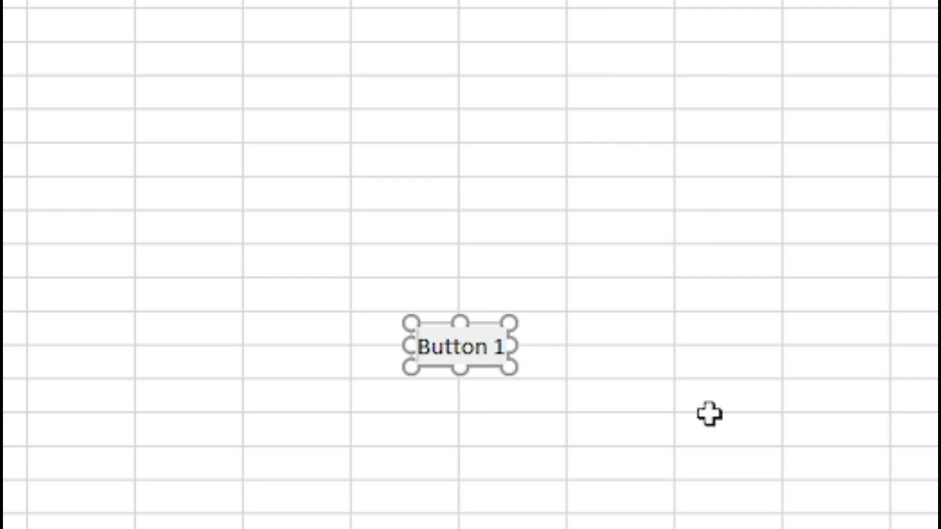
key(Delete)
key(Delete)
key(Delete)
key(Delete)
key(Delete)
key(Delete)
key(Delete)
key(Delete)
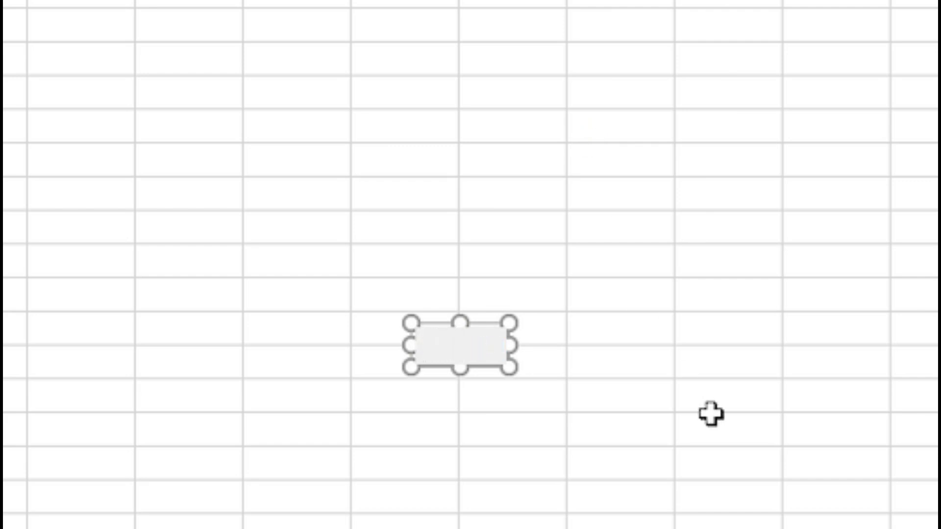
text(Data F)
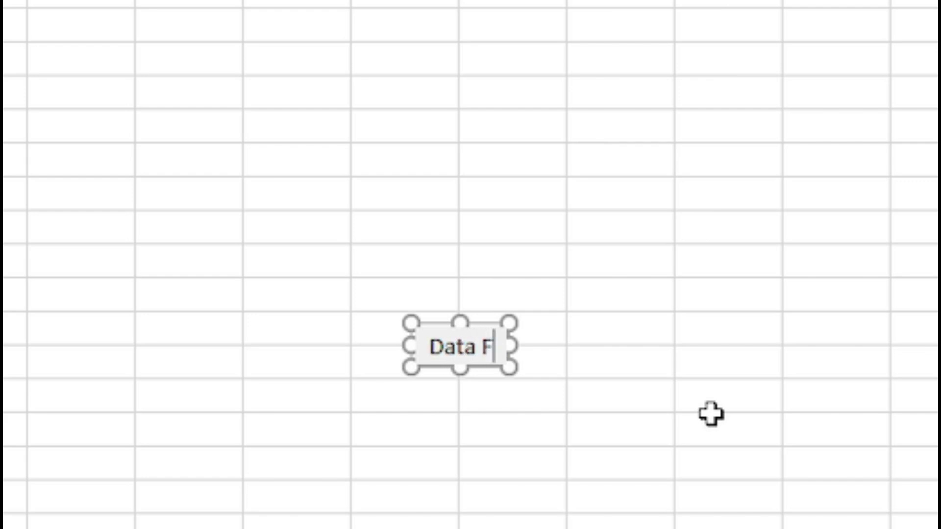
text(ormatinf)
key(BackSpace)
text(g)
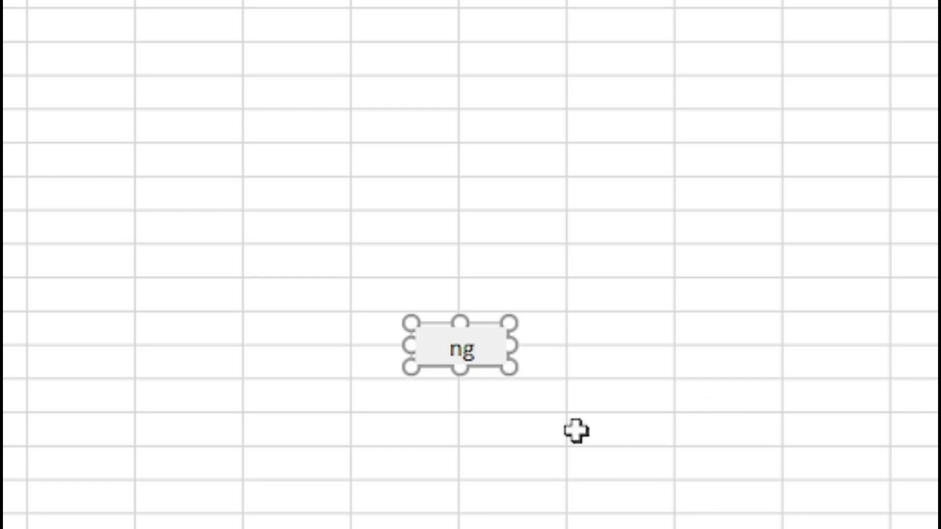
mouse_move(510, 368)
mouse_down()
mouse_move(554, 386)
mouse_move(669, 401)
mouse_up()
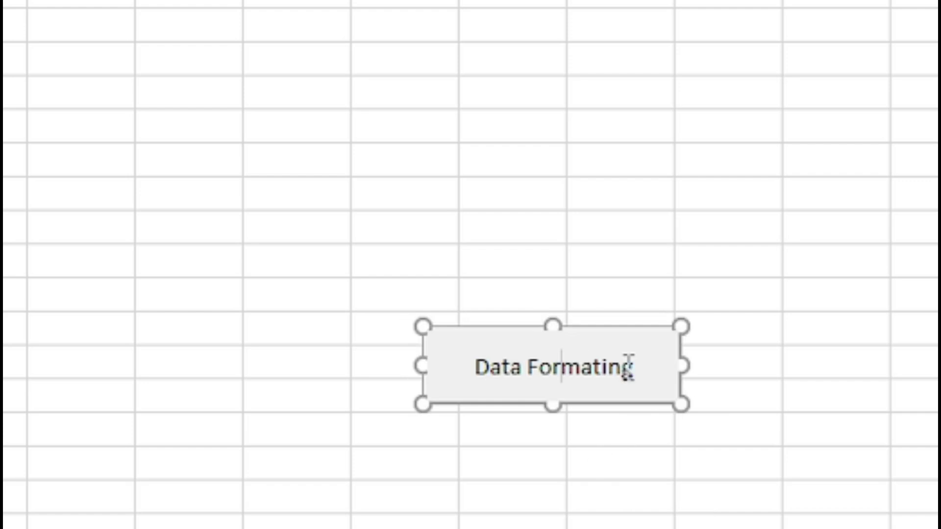
Make the button label bold at font size 18 and resize the button to fit
drag(632, 368, 471, 363)
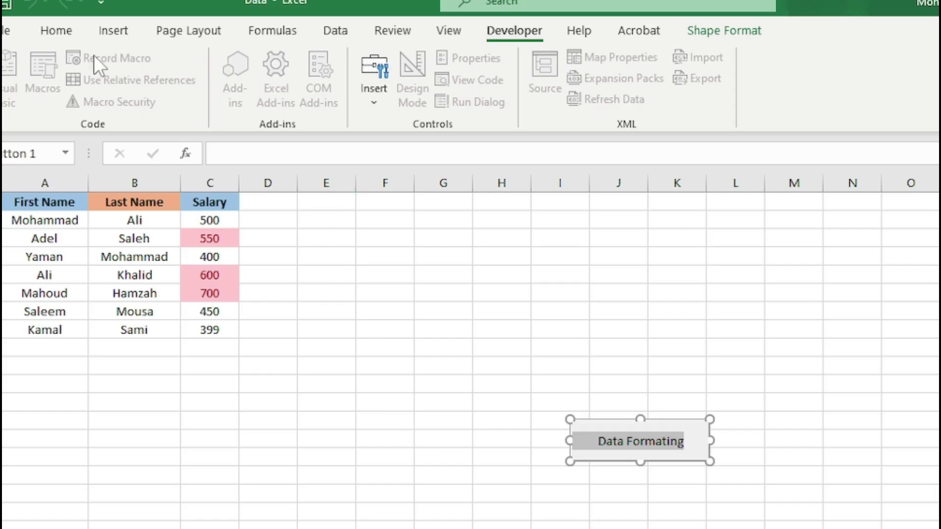
click(49, 31)
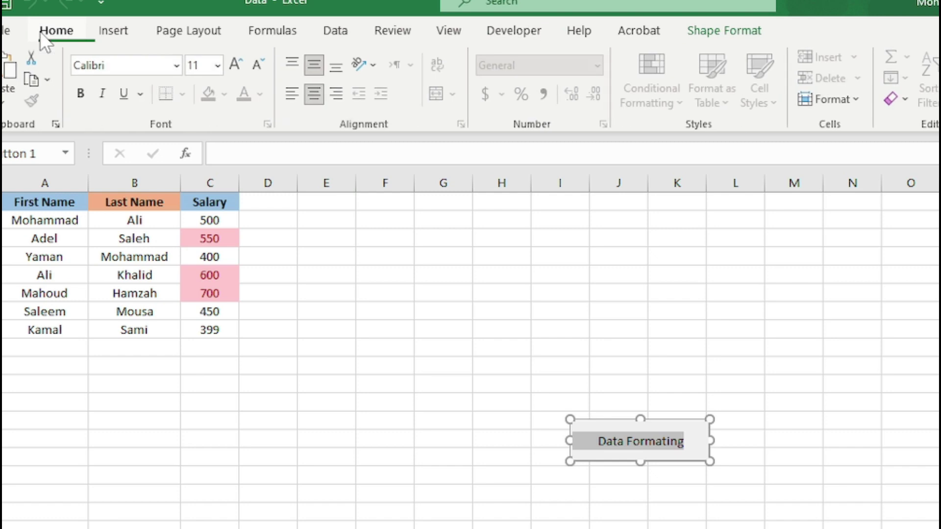
click(81, 97)
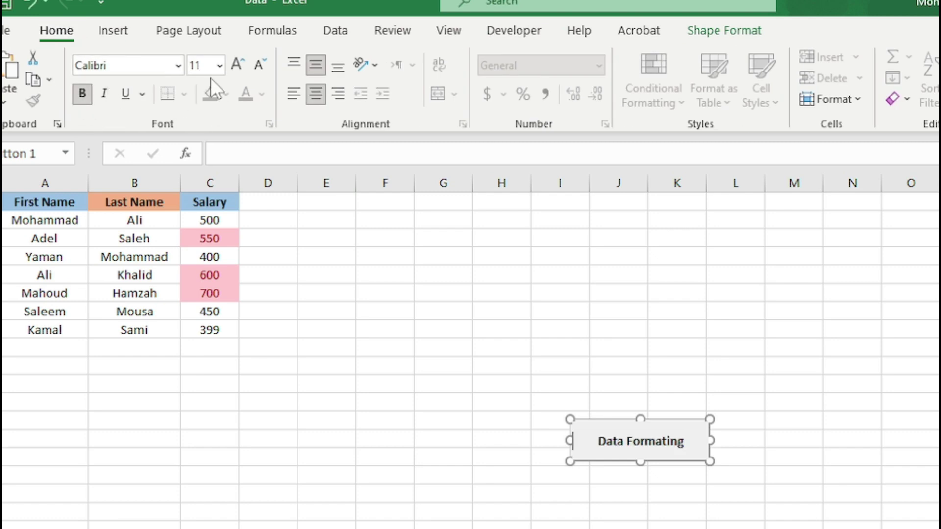
click(219, 65)
click(206, 236)
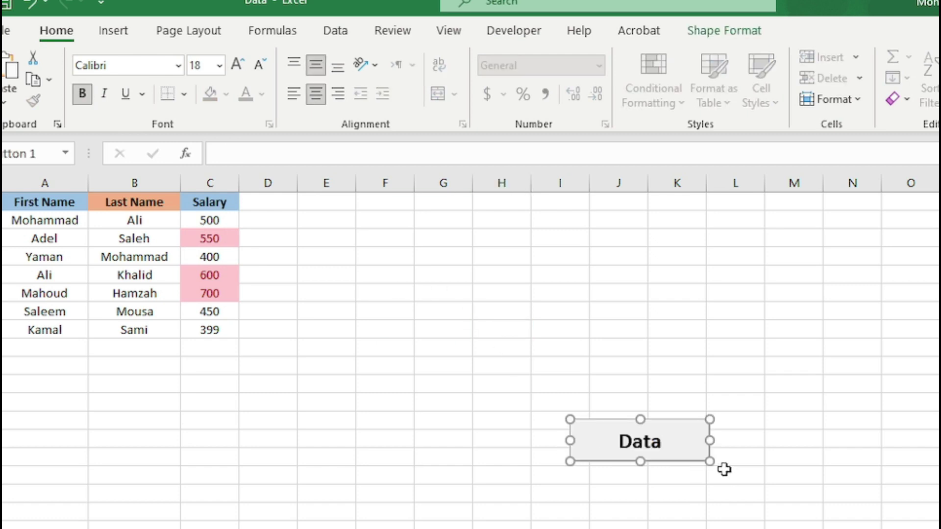
drag(710, 461, 759, 485)
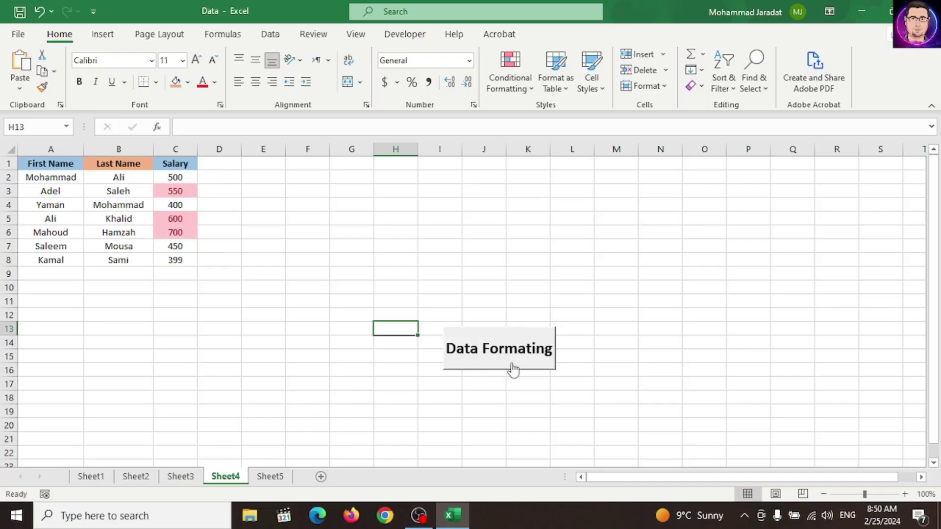
Copy the Data Formating button and open the New Microsoft Excel Worksheet file from the desktop
ctrl+click(510, 351)
right_click(510, 351)
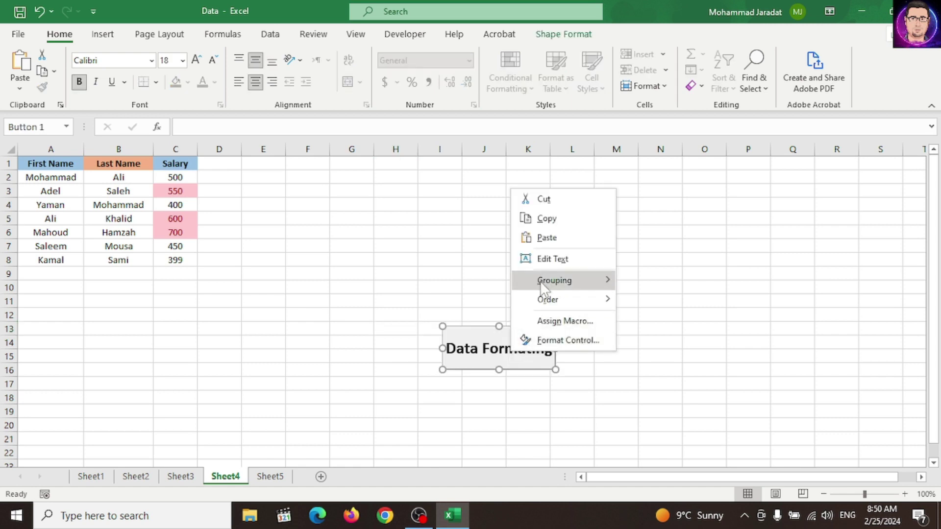
click(556, 220)
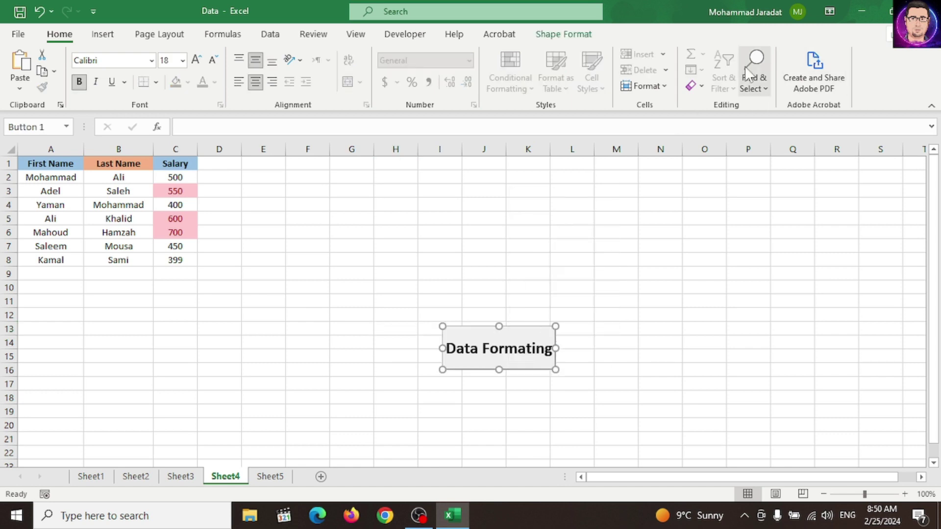
click(863, 12)
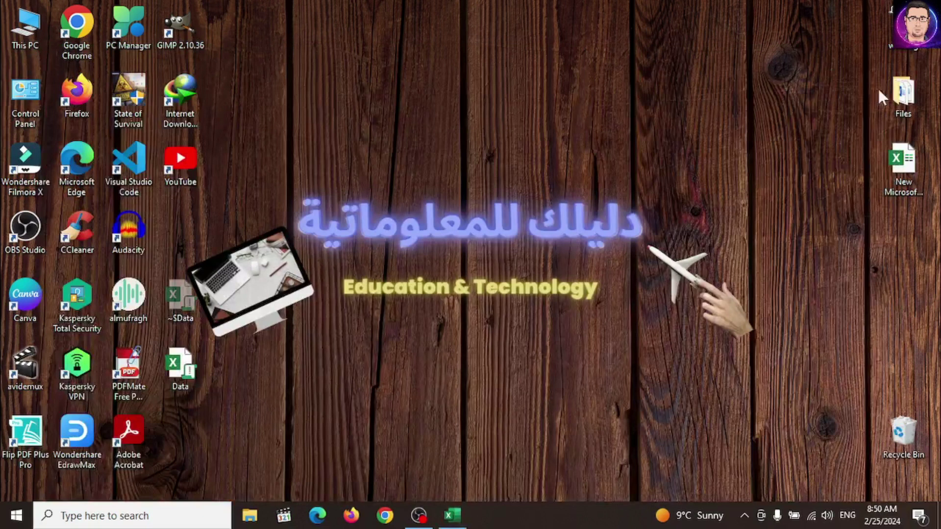
click(903, 162)
key(Return)
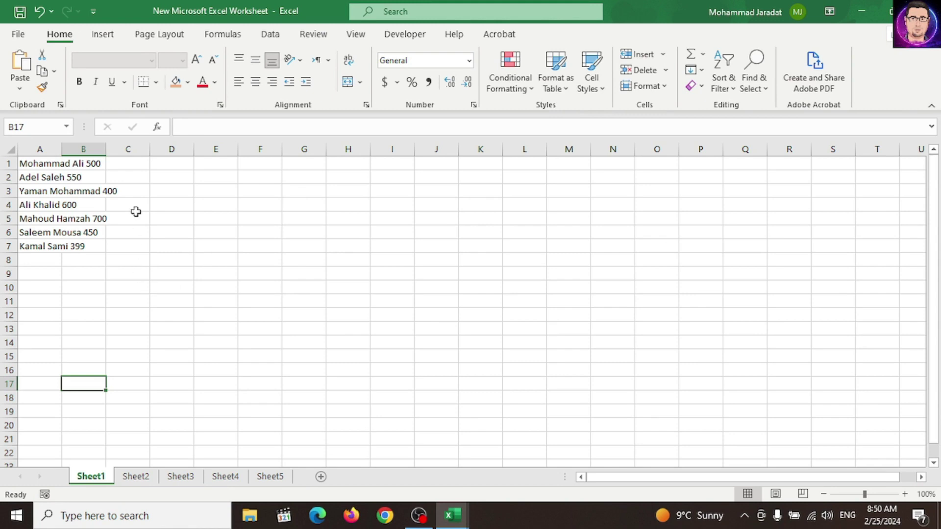
Paste the Data Formating button onto Sheet1 of the new workbook and run it
right_click(333, 285)
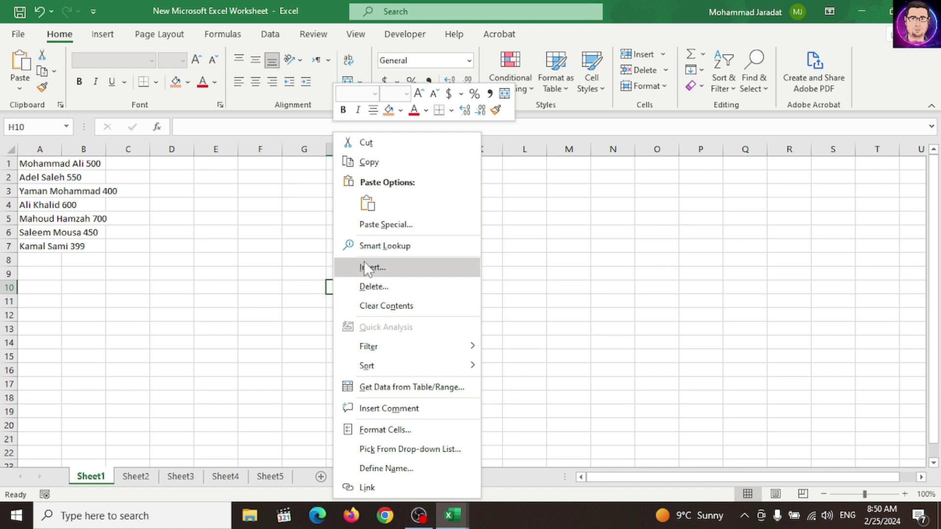
click(367, 201)
click(305, 369)
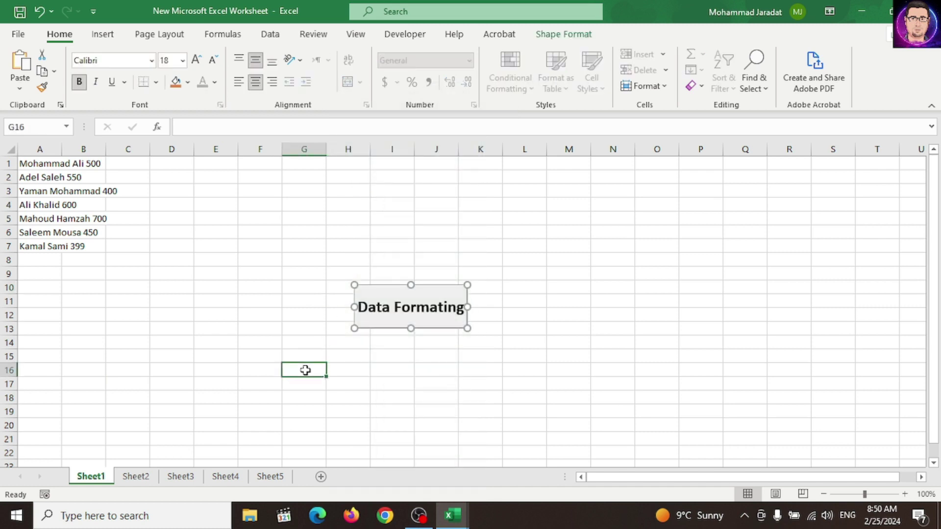
click(399, 323)
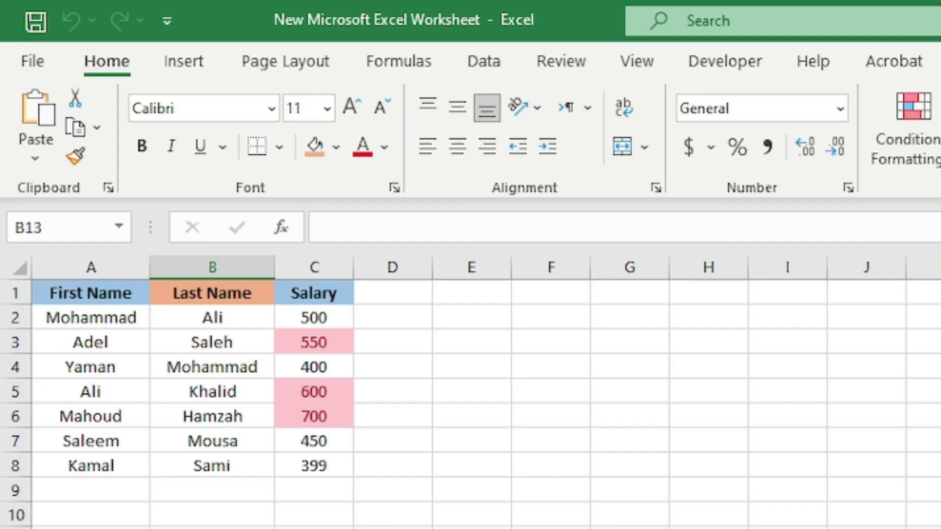
Open Data.xlsm!work_data for editing from the Developer tab's Macros list
click(219, 356)
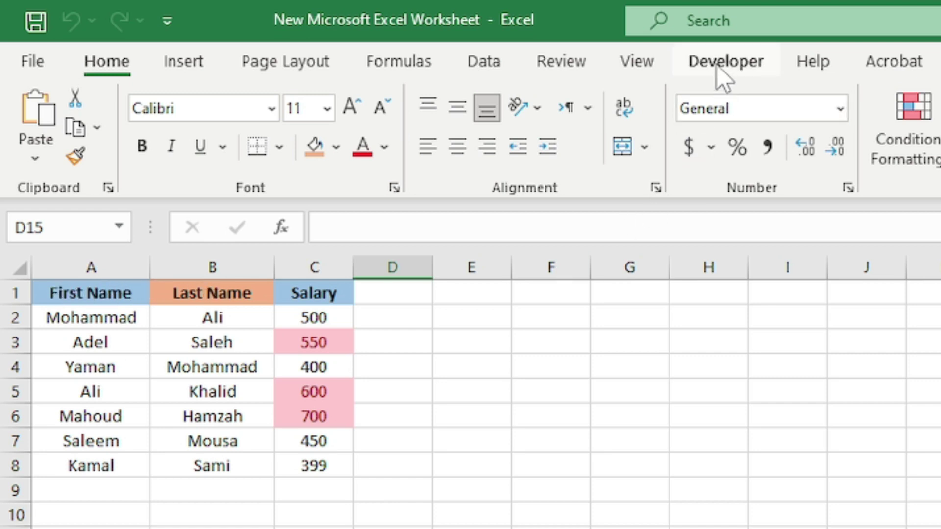
click(738, 64)
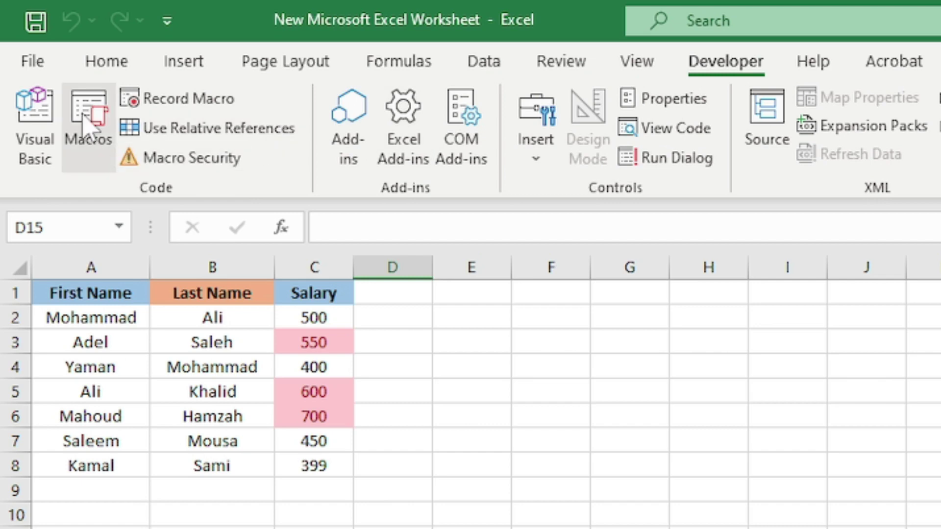
click(86, 120)
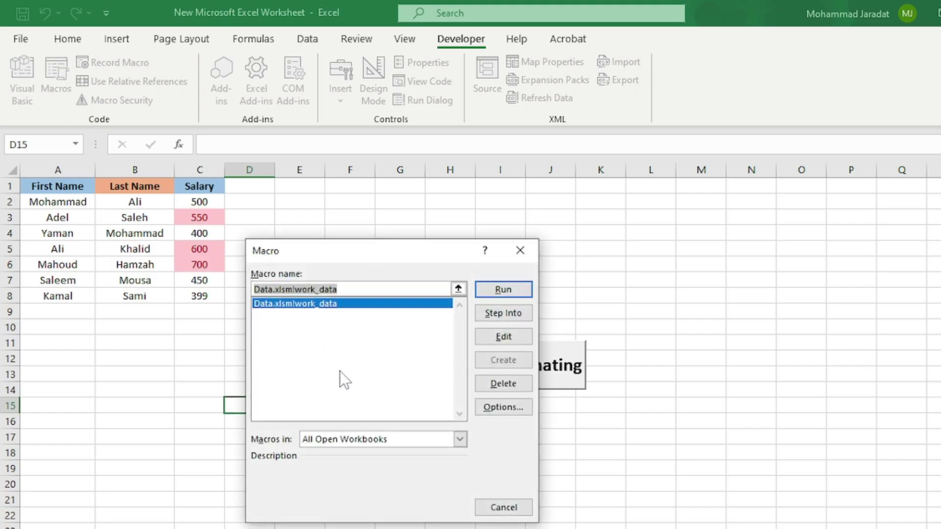
click(503, 337)
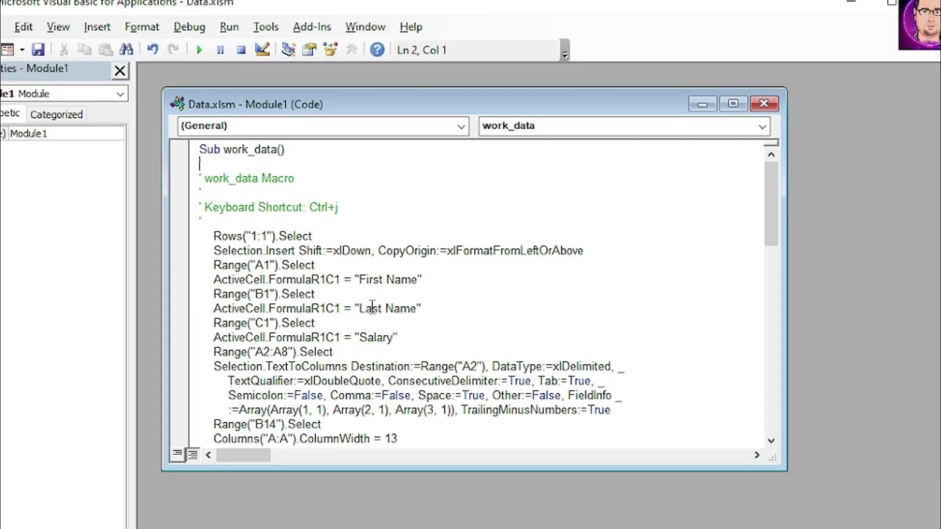
Replace 'Last' with 'Family' in the B1 header string, save Data.xlsm, and return to Excel
drag(359, 308, 381, 314)
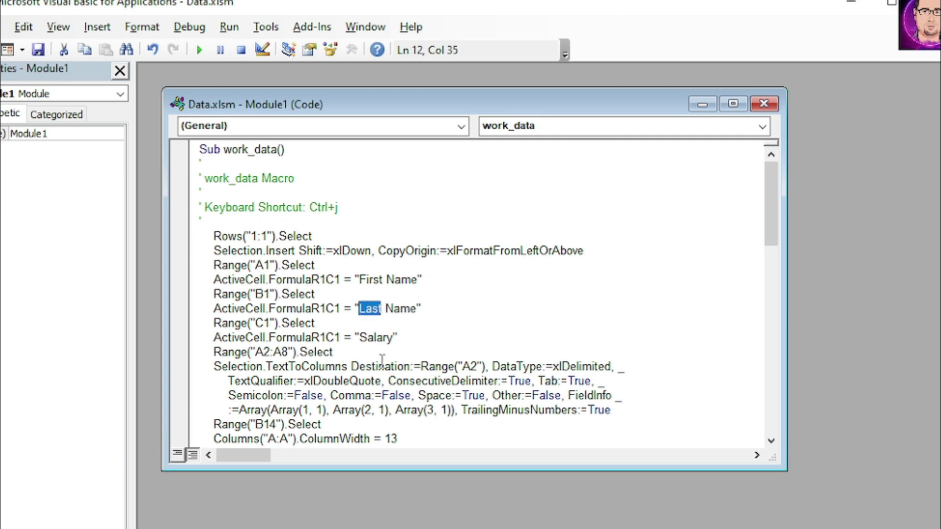
text(Famil)
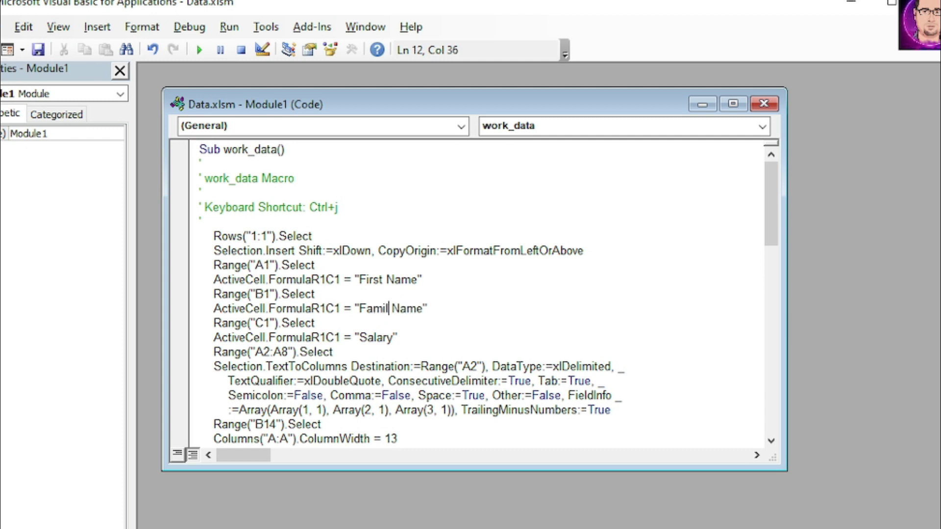
text(y)
click(37, 49)
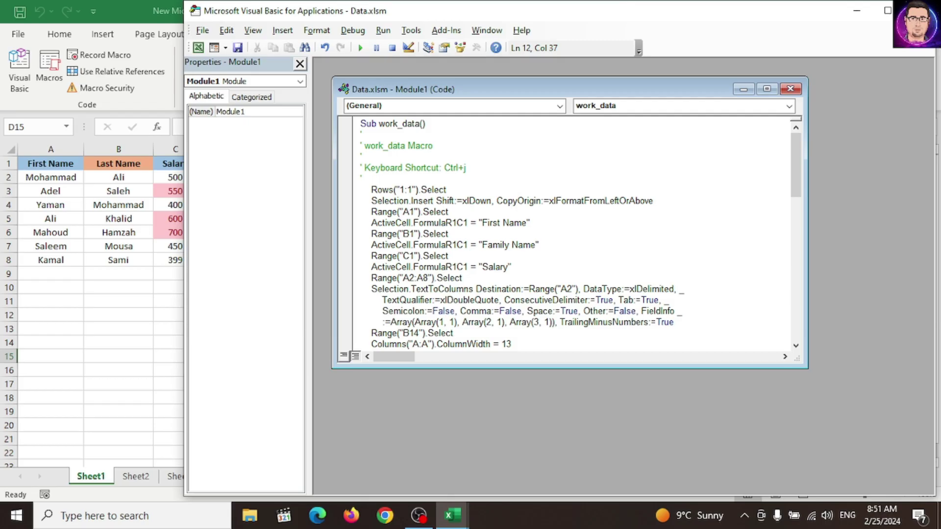
key(alt+F11)
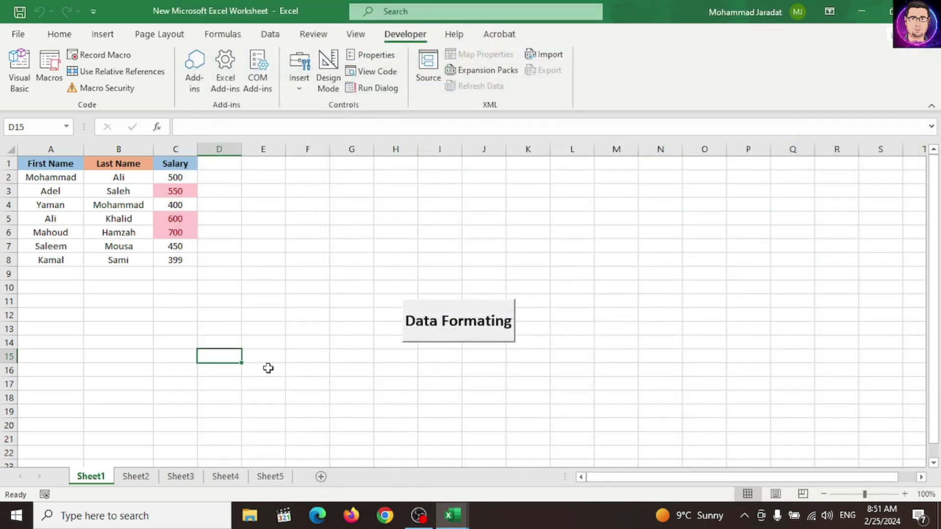
Run the updated macro on Sheet2 via its shortcut, then move to the next raw-data sheet
click(143, 477)
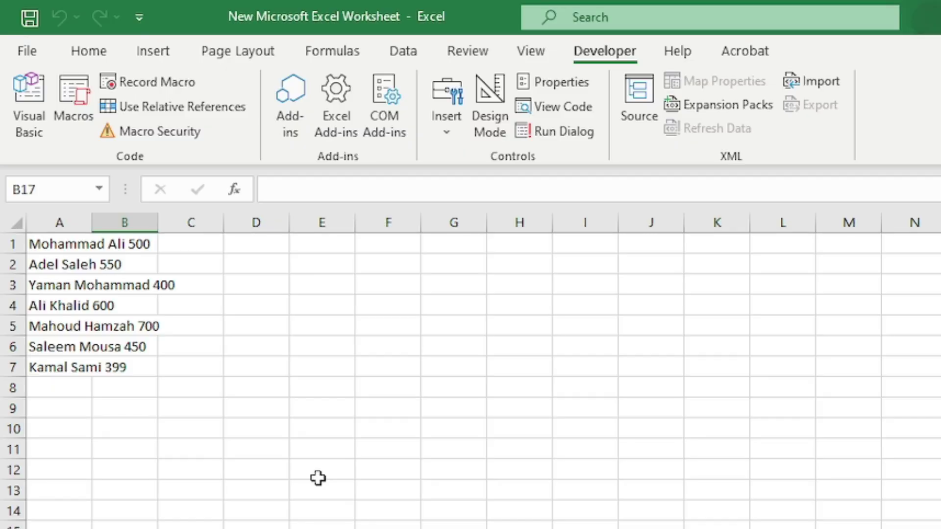
key(ctrl+Page_Up)
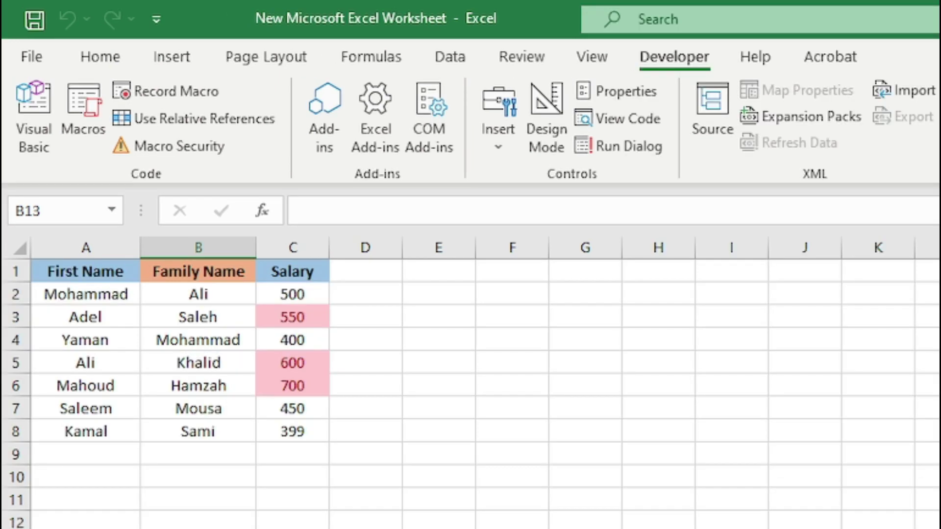
key(ctrl+Page_Down)
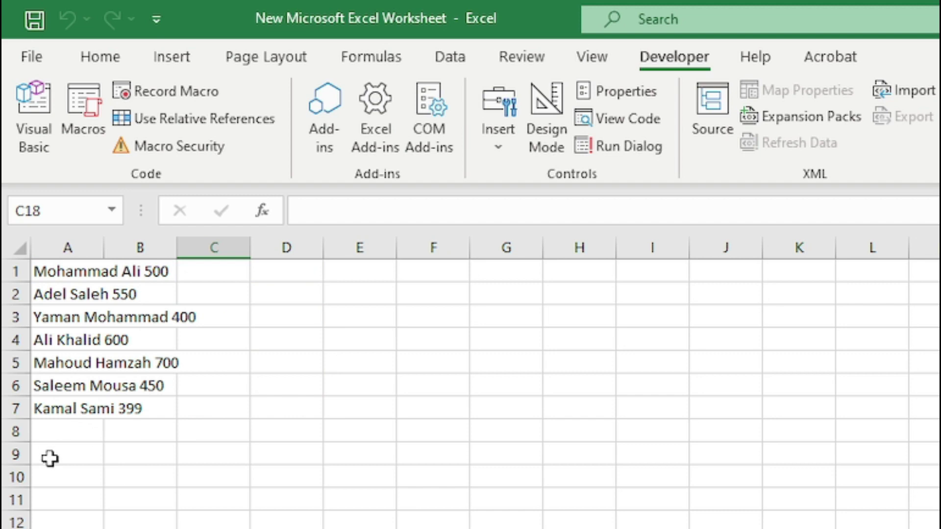
Add three name-and-salary rows (600, 500, 399) from A8, then rerun the macro with Ctrl+Shift+M
click(51, 436)
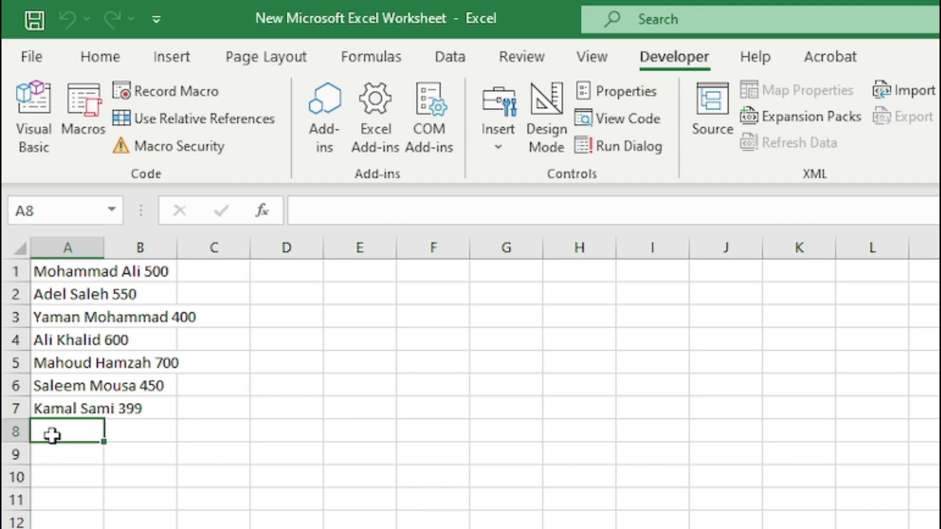
text(a)
text(li)
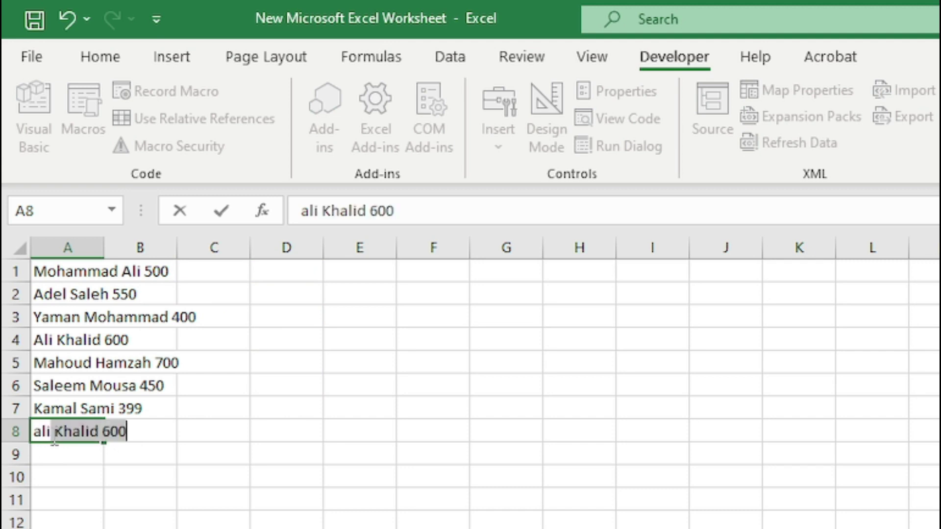
key(Return)
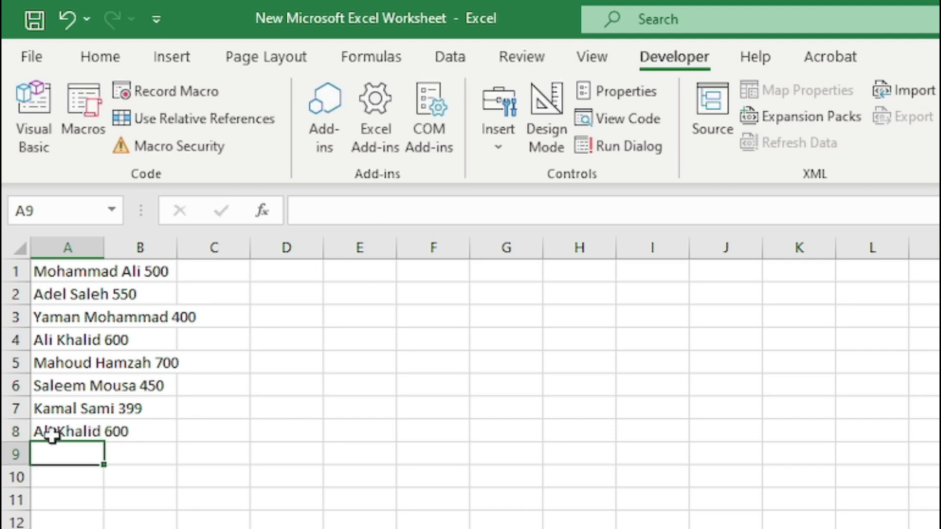
text(moh)
key(Return)
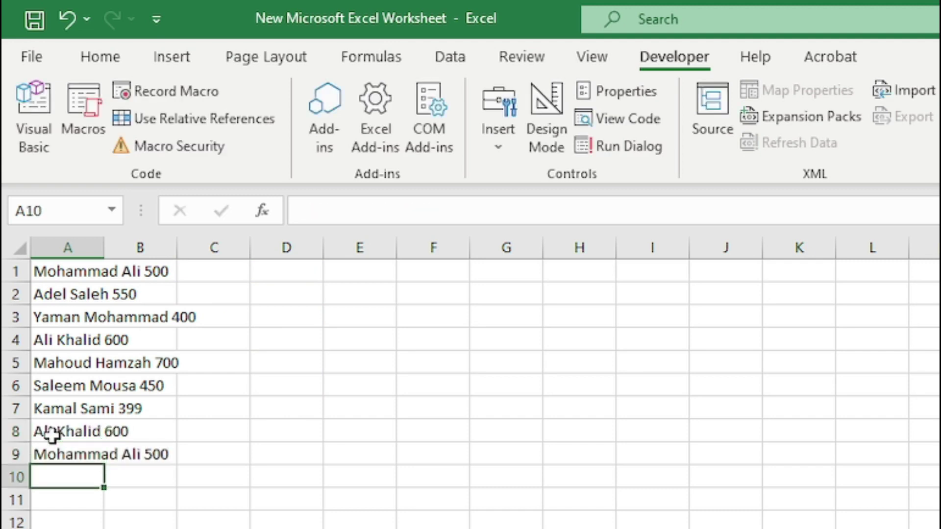
text(ka)
key(Return)
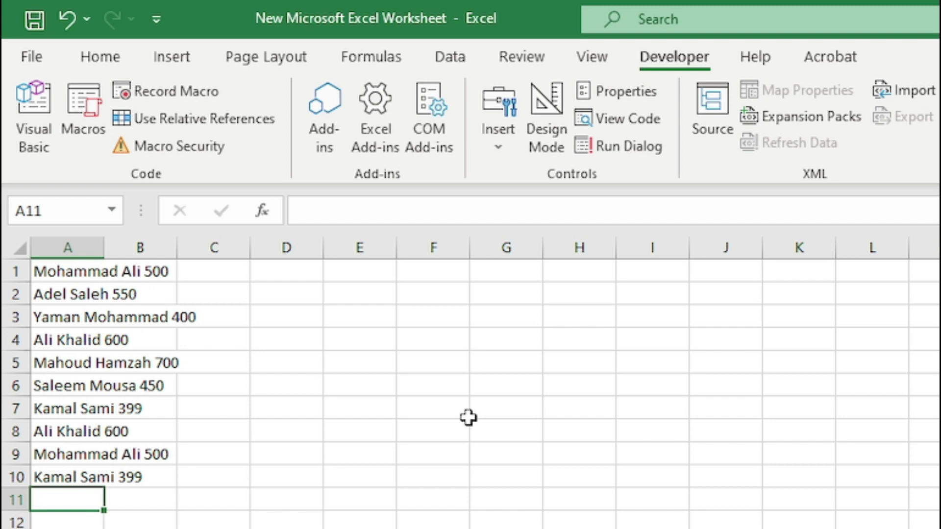
key(ctrl+shift+m)
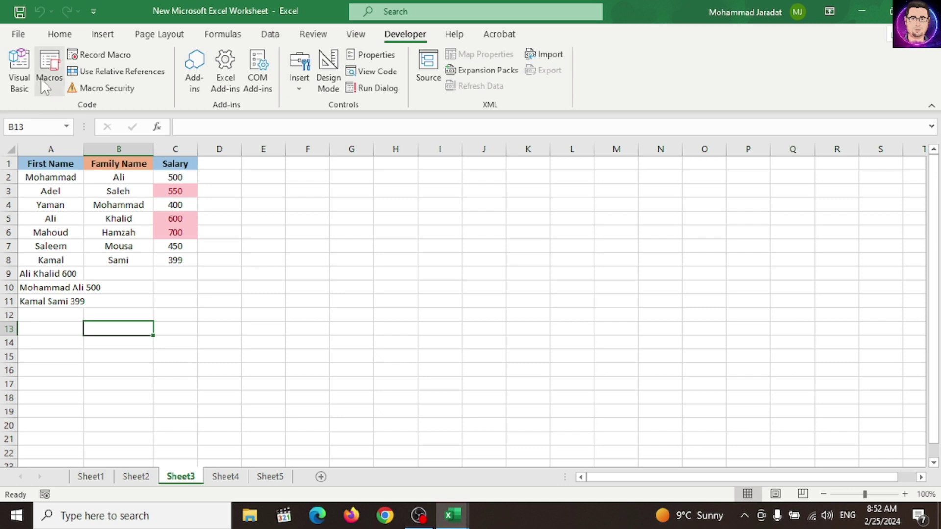
Open work_data's code from the Macros list and place the cursor on its Range("A2:A8") line
click(42, 68)
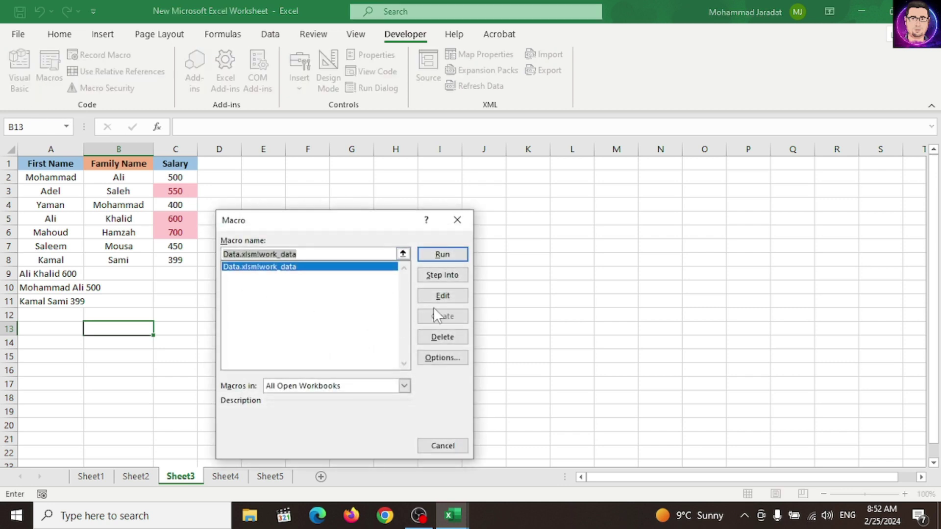
click(440, 297)
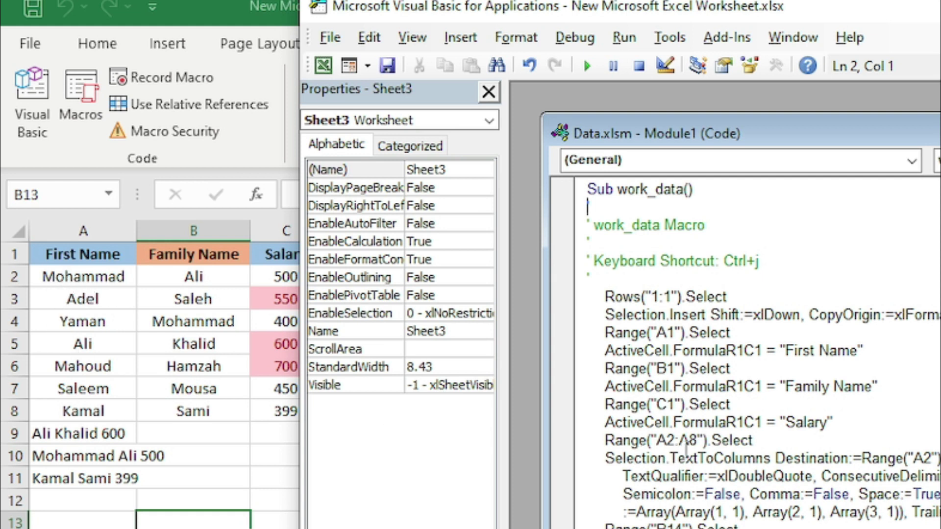
click(692, 439)
Change the split range Range("A2:A8") to Range("A2:A100")
drag(691, 440, 697, 439)
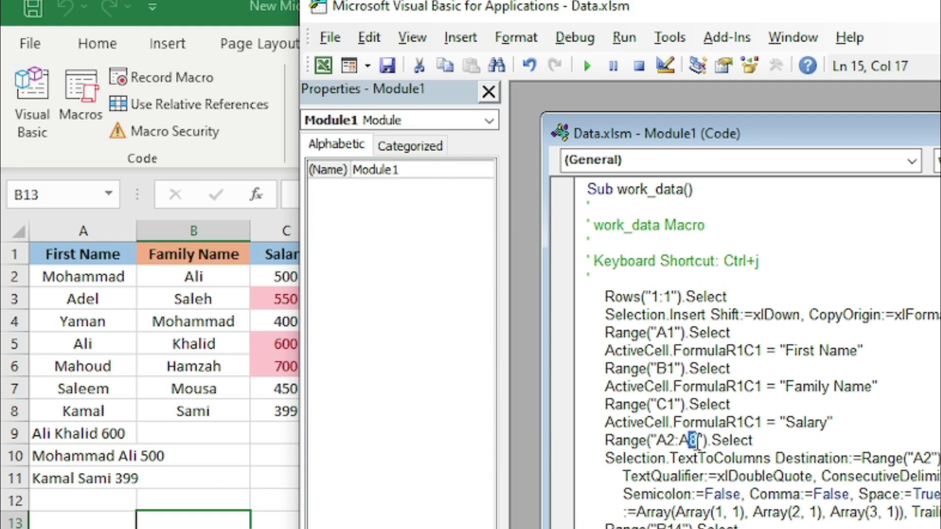
text(100)
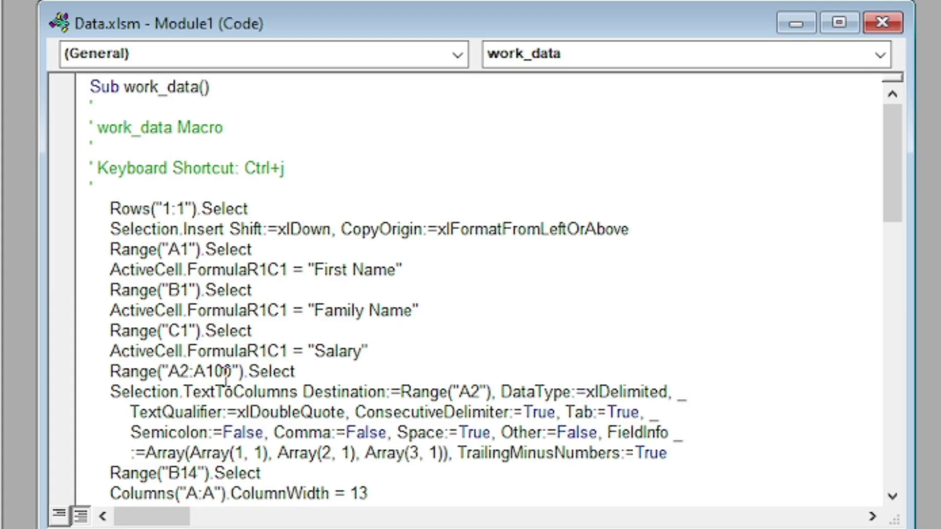
scroll(441, 318, down, 1)
scroll(451, 311, down, 1)
scroll(256, 431, down, 1)
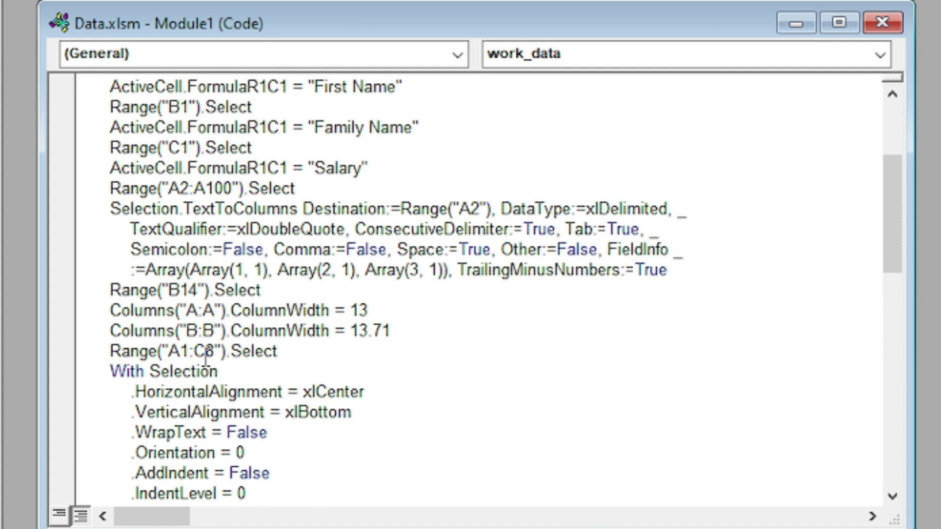
Change the alignment range Range("A1:C8") to Range("A1:C100")
drag(205, 354, 220, 355)
click(208, 353)
double_click(209, 351)
click(208, 351)
double_click(208, 351)
click(208, 352)
drag(208, 351, 215, 351)
text(100)
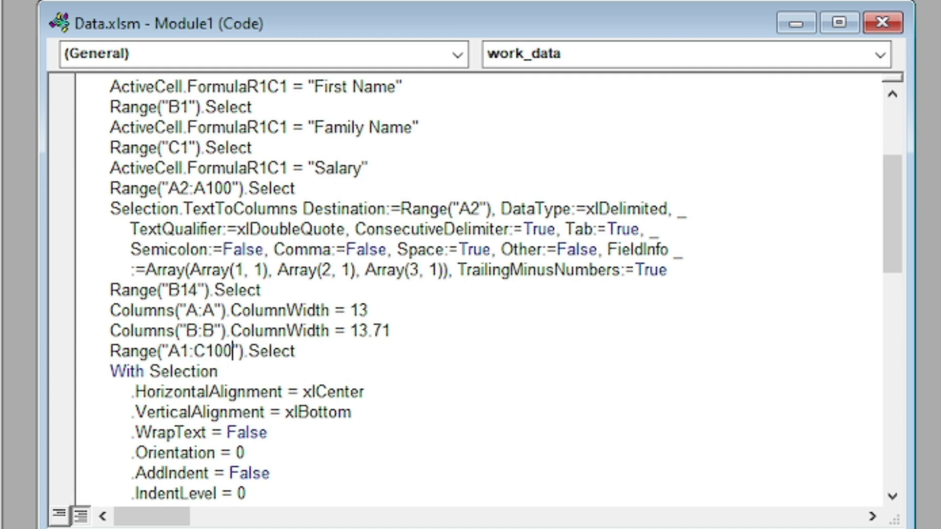
Change the conditional-format range to Range("C2:C100") and return to the worksheet
scroll(191, 376, down, 1)
scroll(161, 414, down, 1)
scroll(163, 409, down, 1)
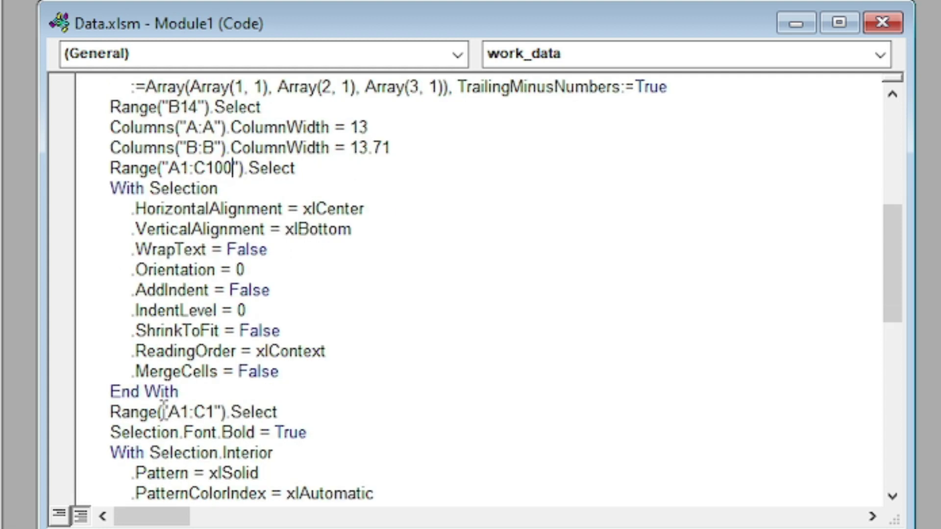
scroll(164, 409, down, 1)
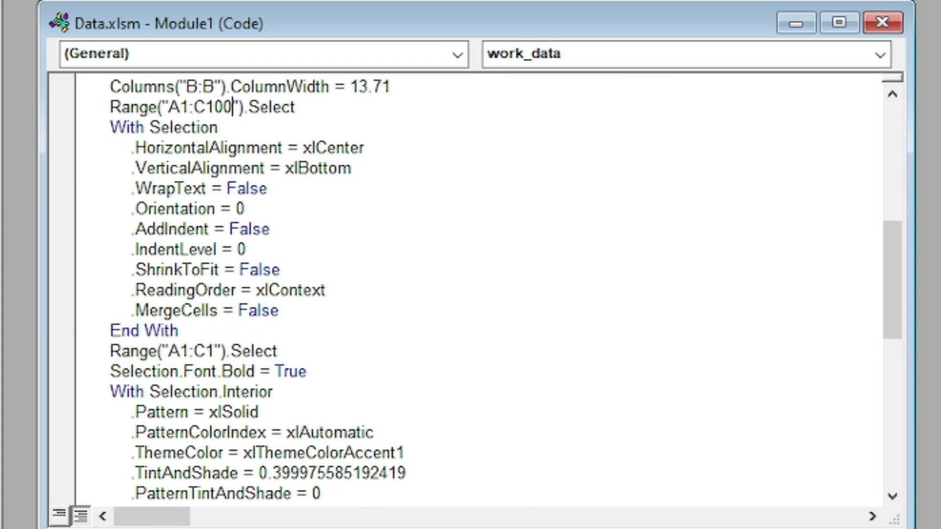
scroll(265, 328, down, 1)
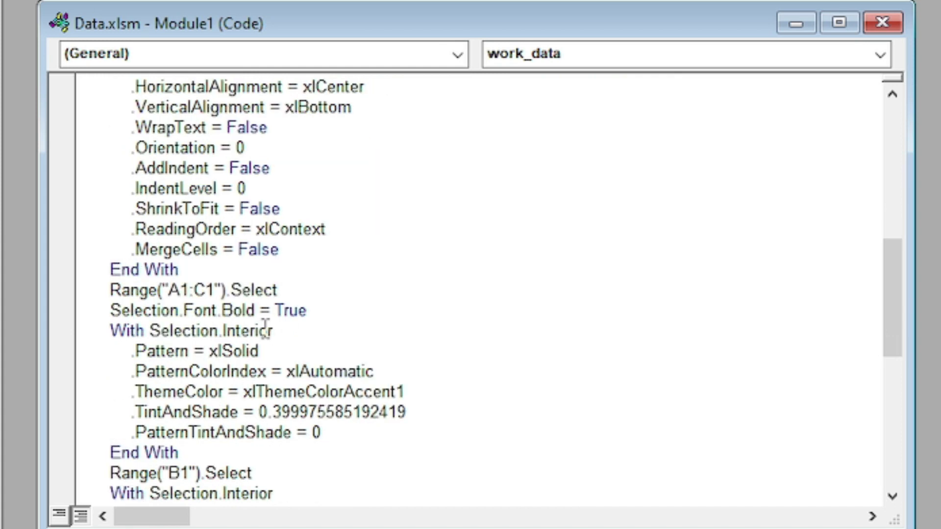
scroll(265, 328, down, 1)
scroll(265, 327, down, 1)
scroll(265, 327, down, 2)
scroll(265, 327, down, 1)
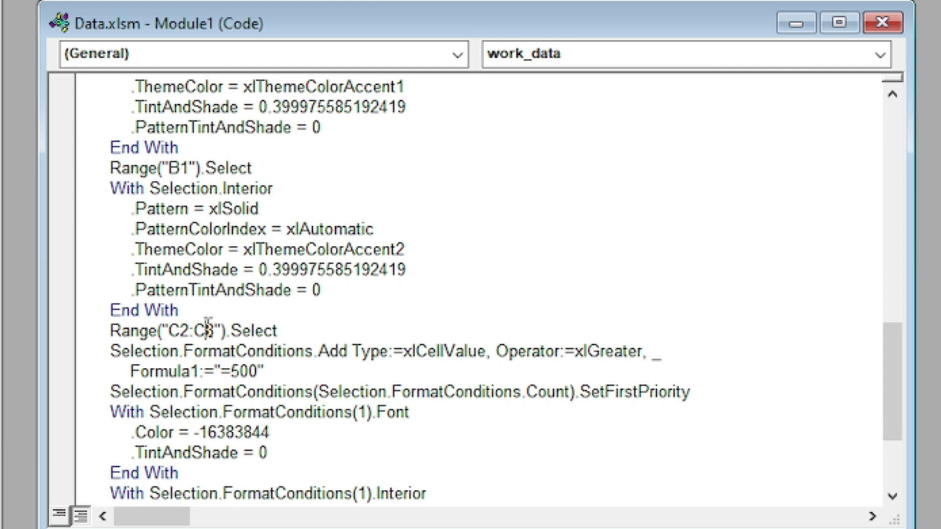
drag(206, 327, 215, 327)
text(1)
text(00)
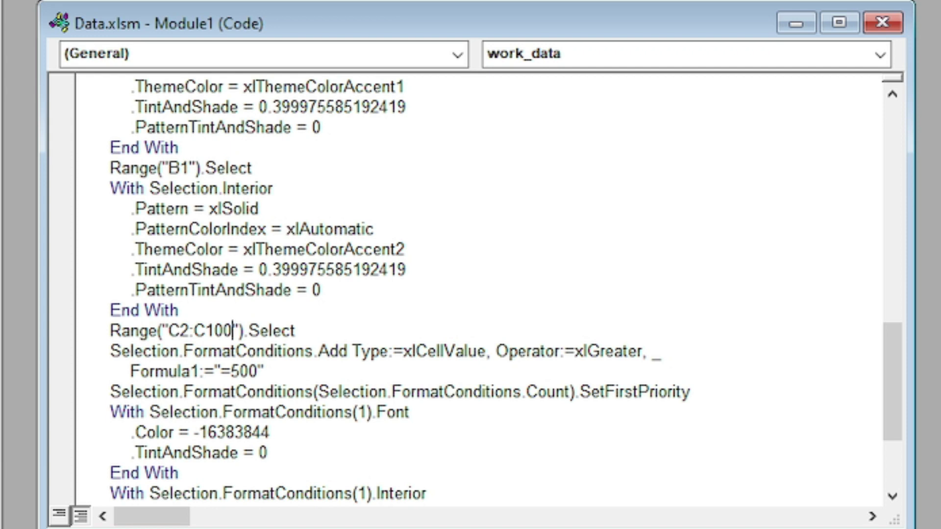
scroll(237, 354, down, 1)
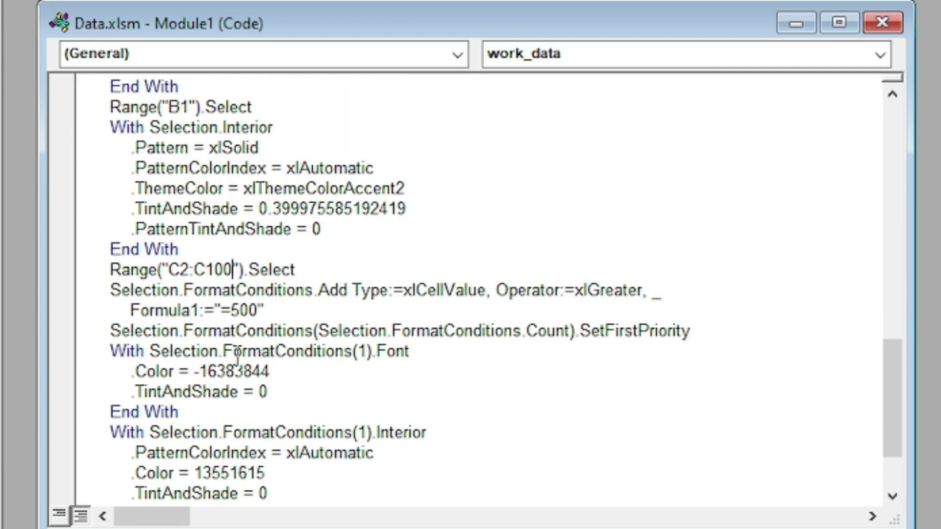
scroll(237, 354, down, 1)
scroll(237, 354, down, 1)
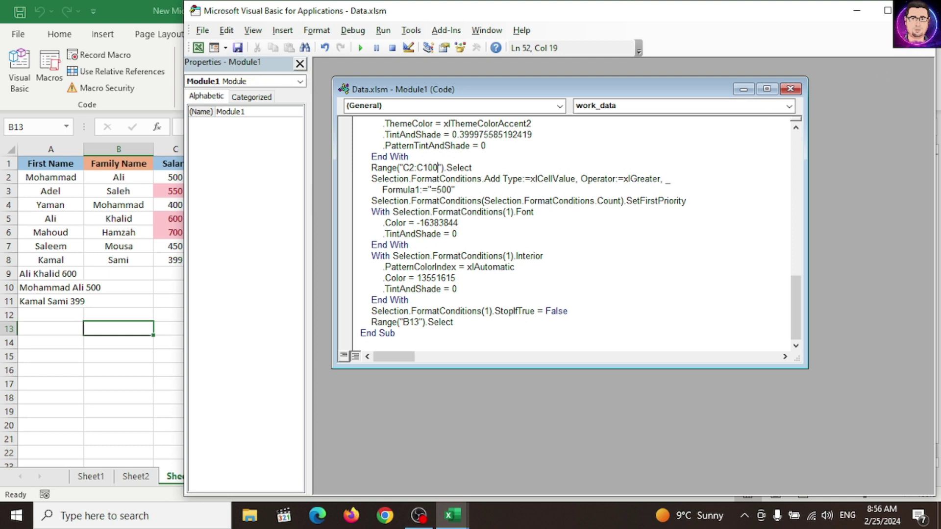
key(alt+F11)
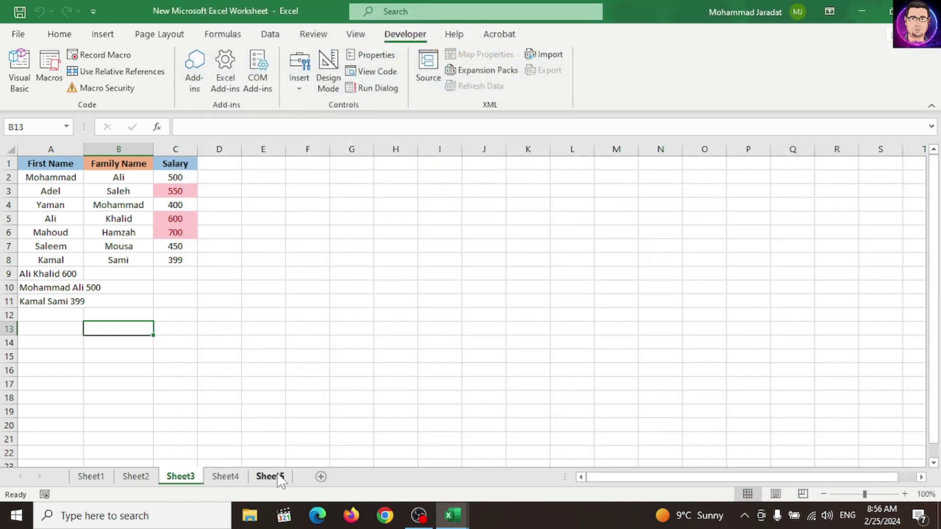
On the raw data sheet, add four AutoComplete name entries in A8:A11 with salaries 500, 550, 600 and 450
click(278, 476)
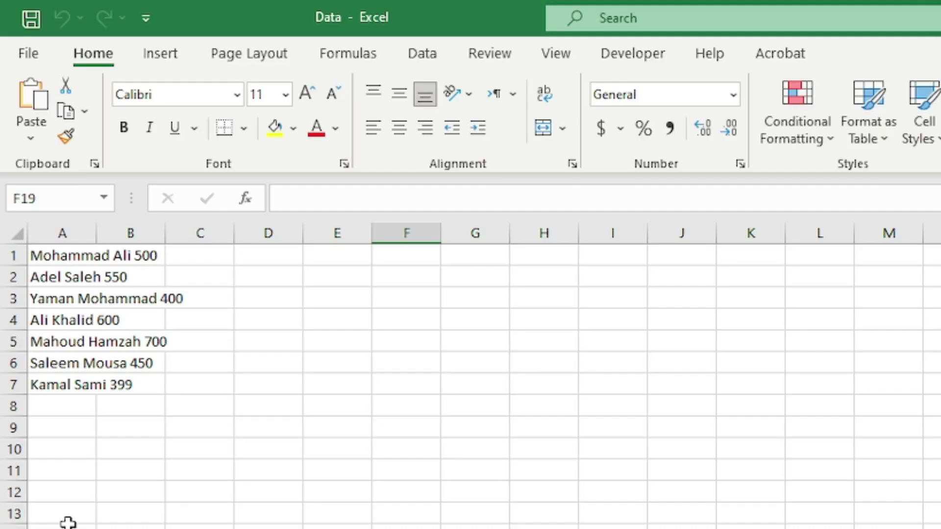
double_click(38, 406)
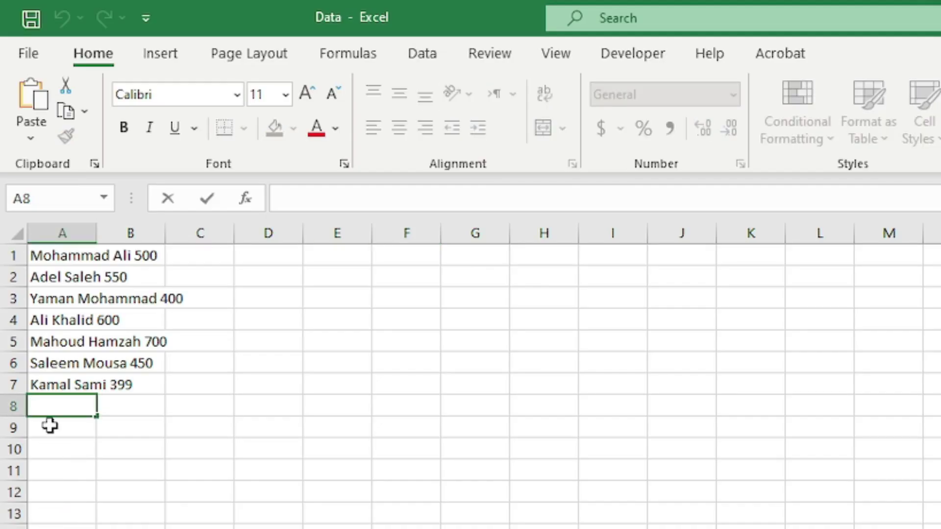
text(m)
text(o)
key(Return)
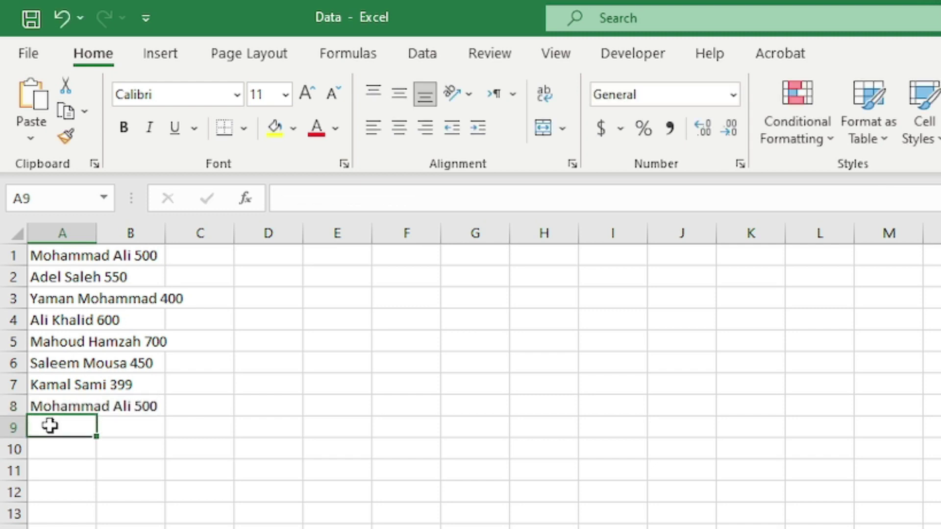
text(a)
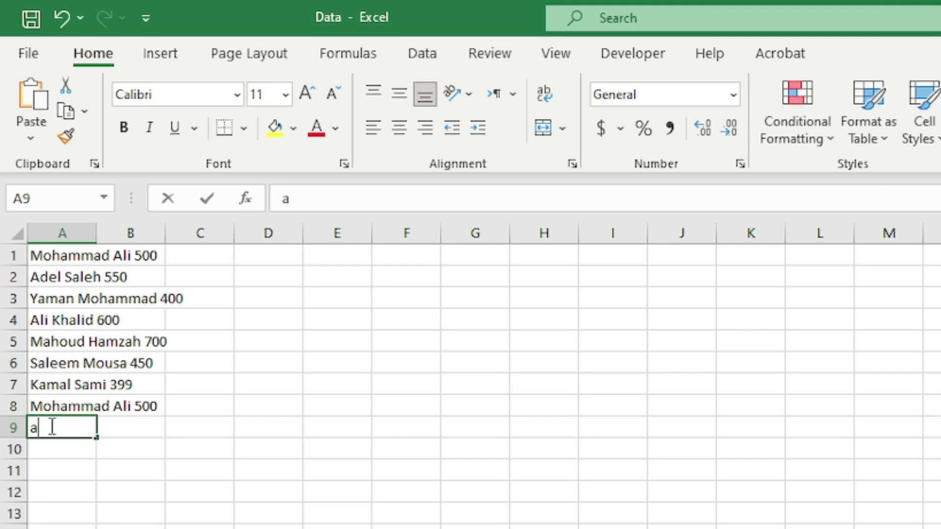
text(del Saleh 550)
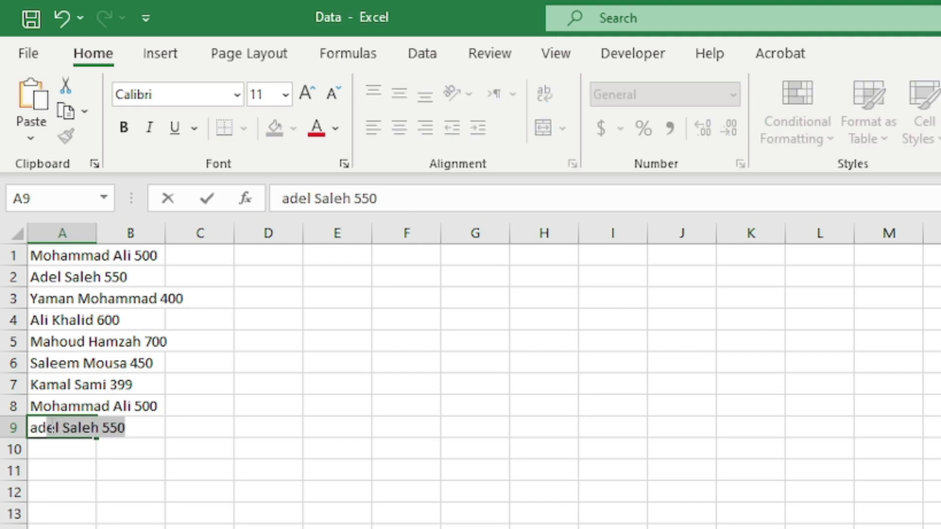
key(Return)
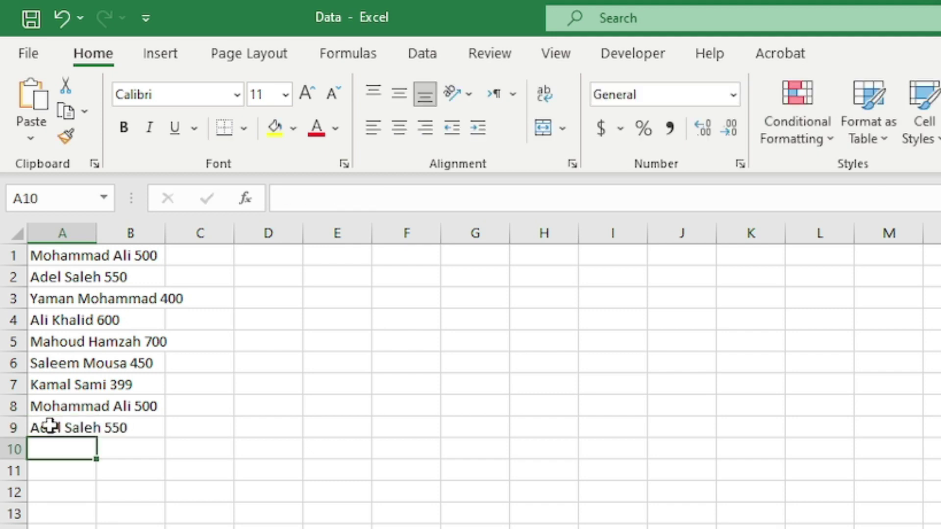
text(al)
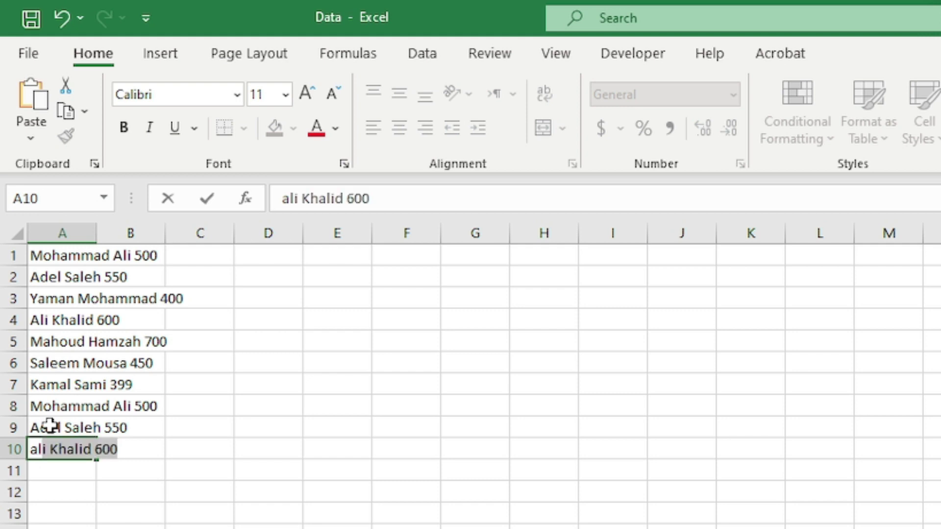
key(Return)
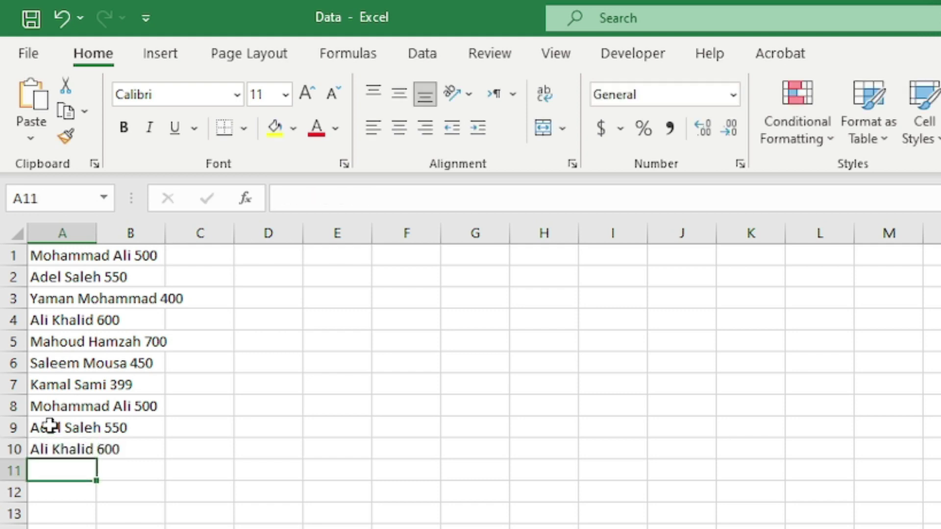
text(sa)
key(Return)
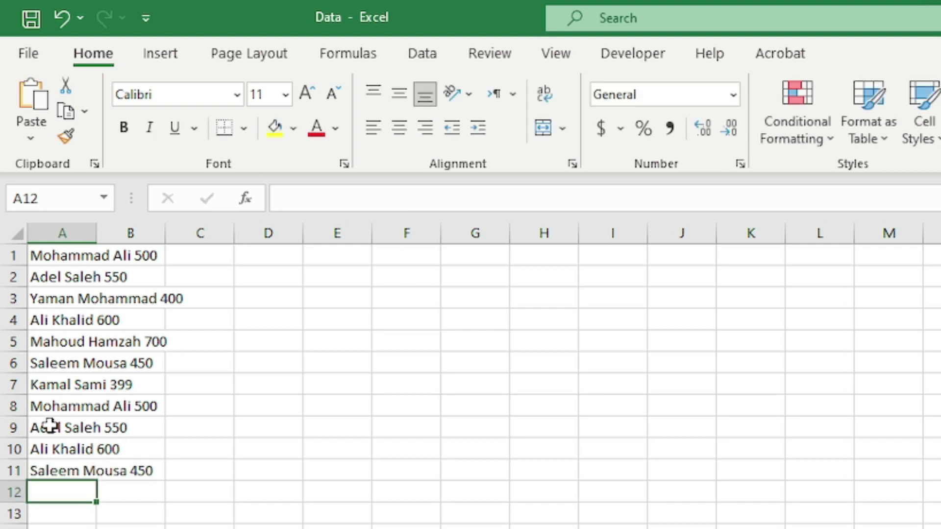